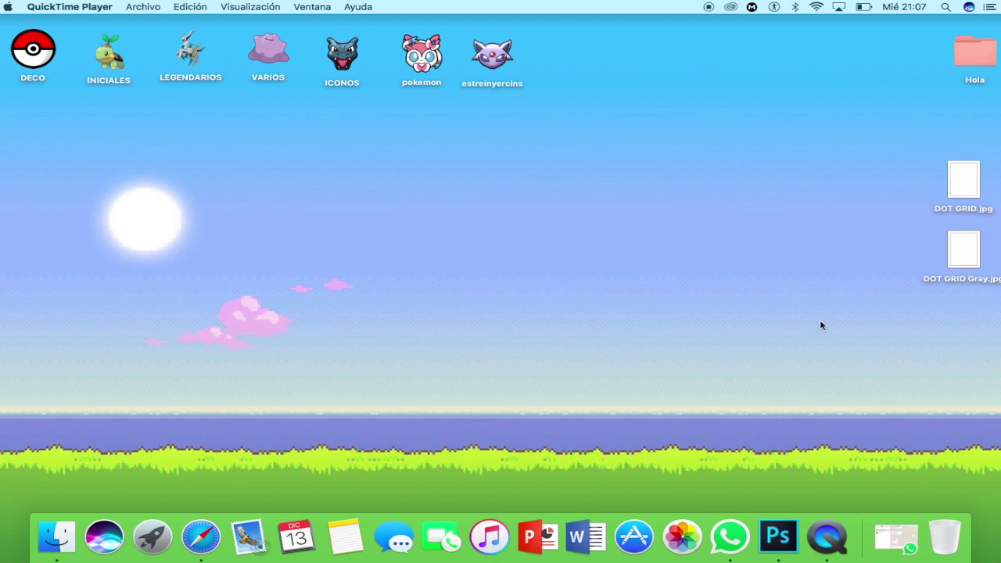
Move DOT GRID.jpg and DOT GRID Gray.jpg to the desktop centre, side by side.
{"action": "mouse_move", "coordinate": [993, 336]}
{"action": "left_mouse_down"}
{"action": "mouse_move", "coordinate": [931, 168]}
{"action": "mouse_move", "coordinate": [436, 218]}
{"action": "left_mouse_up"}
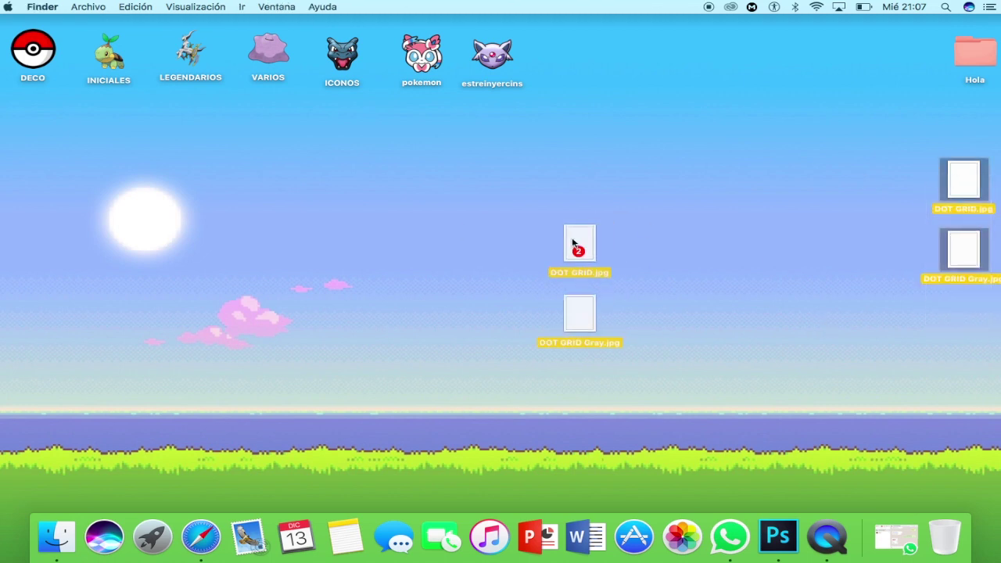
{"action": "left_click", "coordinate": [601, 252]}
{"action": "left_click_drag", "start_coordinate": [450, 288], "coordinate": [533, 213]}
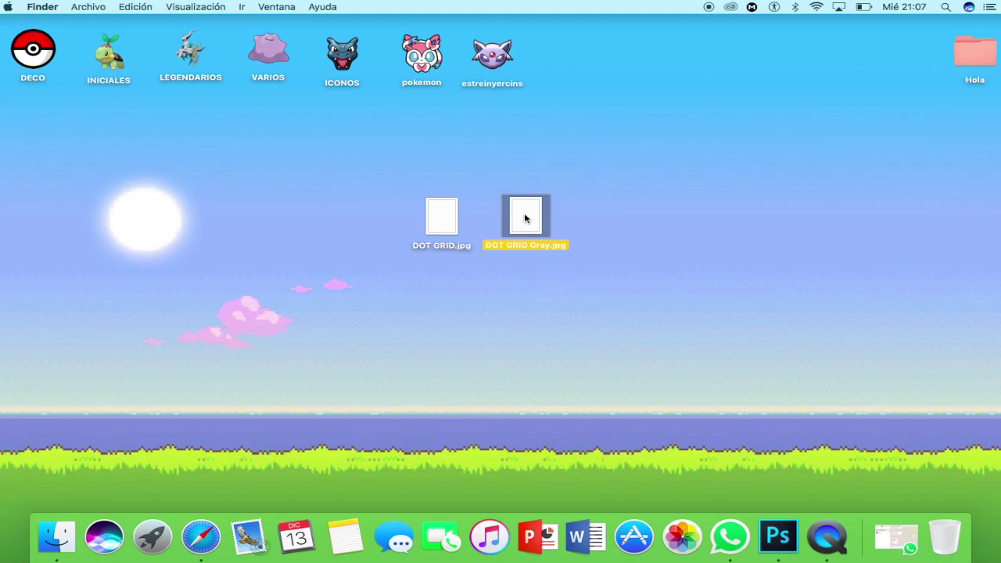
{"action": "double_click", "coordinate": [526, 217]}
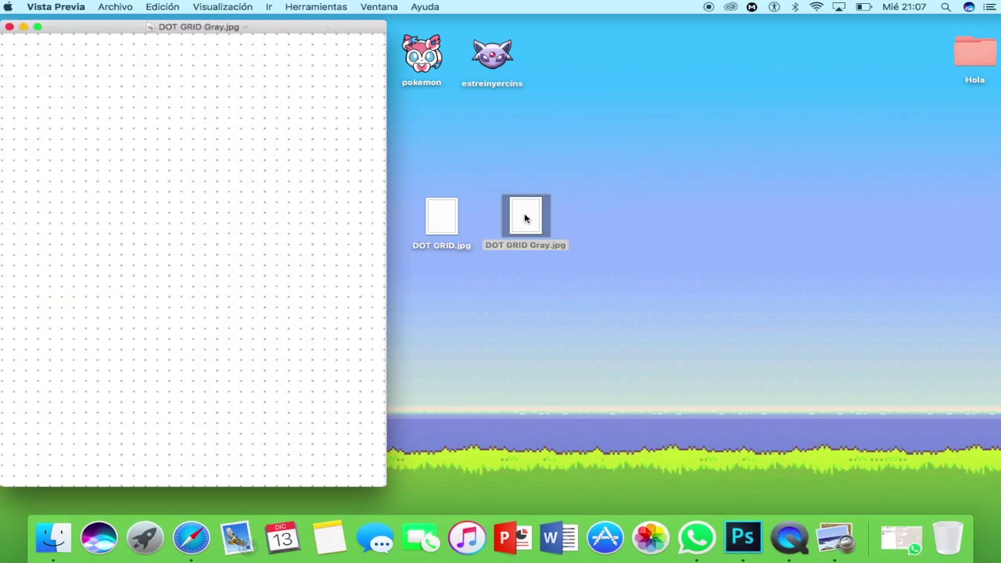
{"action": "double_click", "coordinate": [443, 233]}
{"action": "left_click_drag", "start_coordinate": [291, 40], "coordinate": [671, 8]}
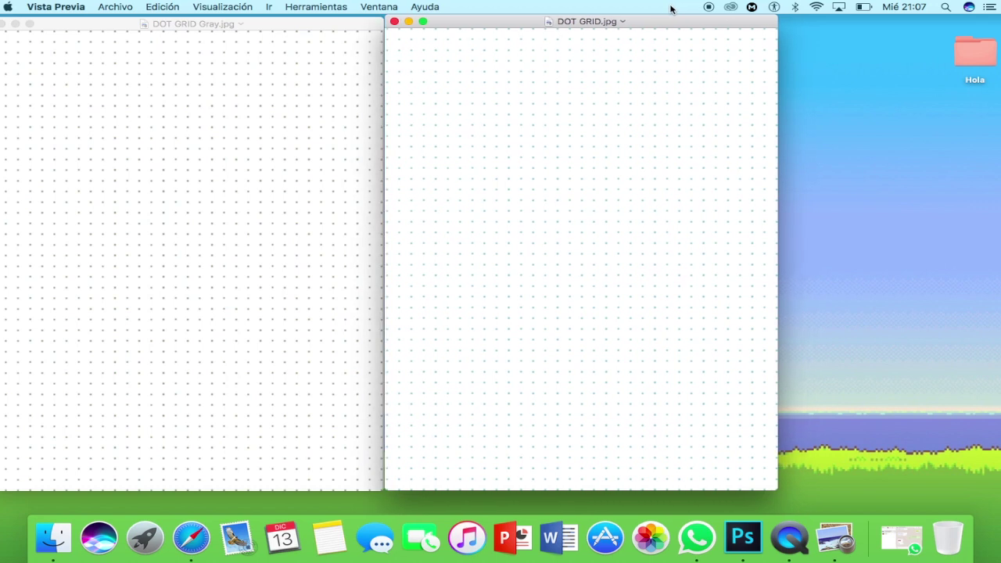
{"action": "left_click", "coordinate": [395, 22]}
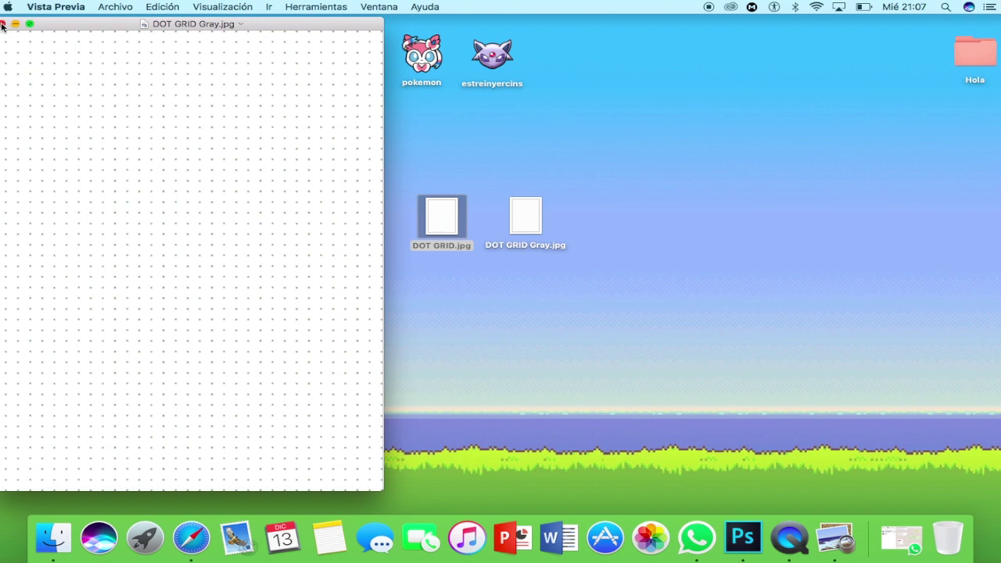
{"action": "left_click", "coordinate": [4, 25]}
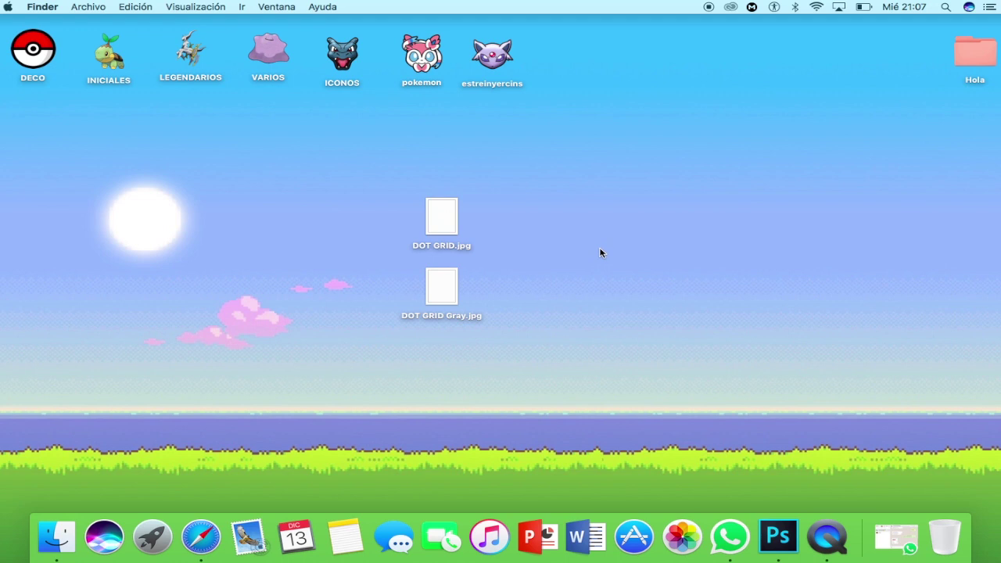
Launch PowerPoint and set the page to 21 × 29,7 cm, scaling content up to fit.
{"action": "left_click", "coordinate": [537, 533]}
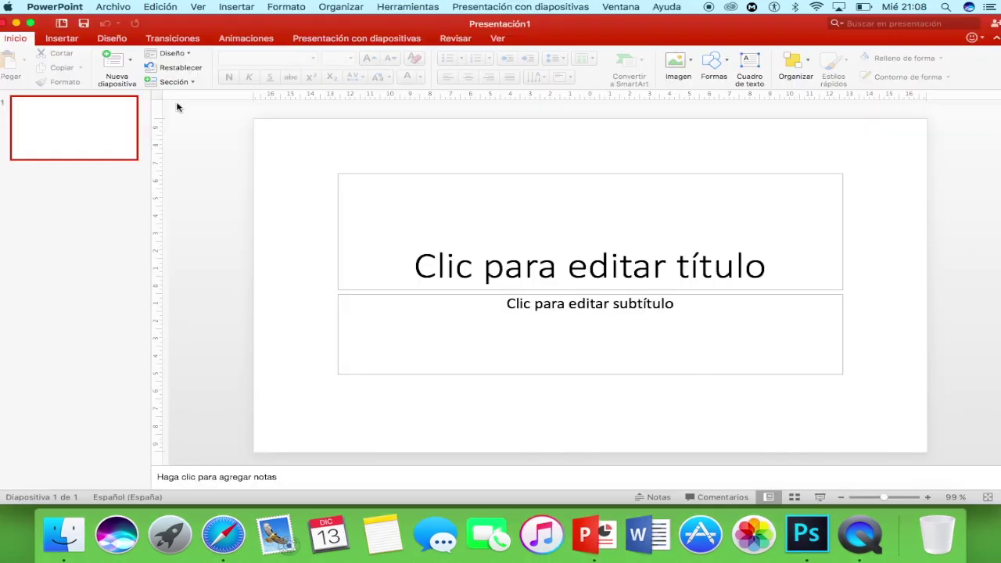
{"action": "left_click", "coordinate": [117, 7]}
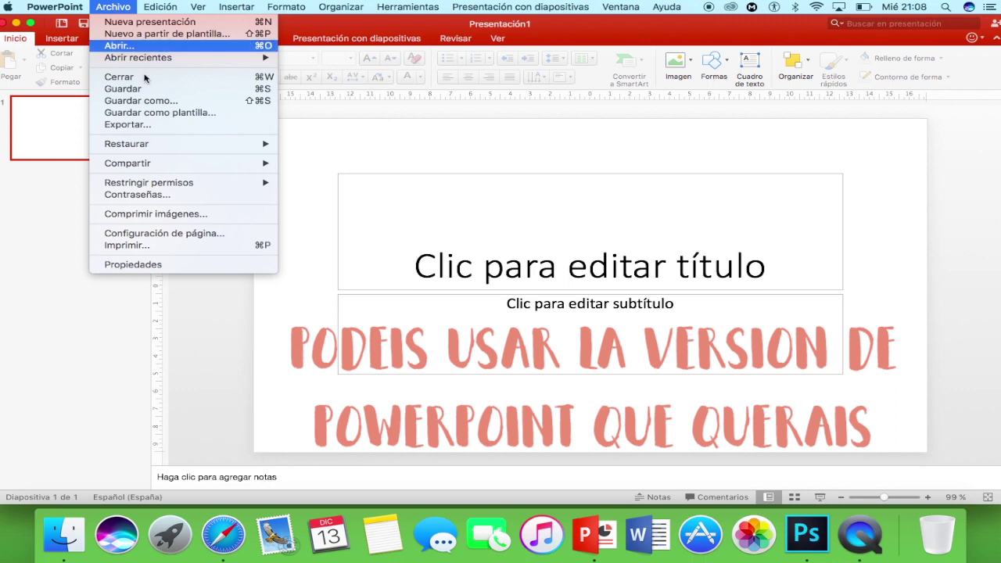
{"action": "left_click", "coordinate": [154, 234]}
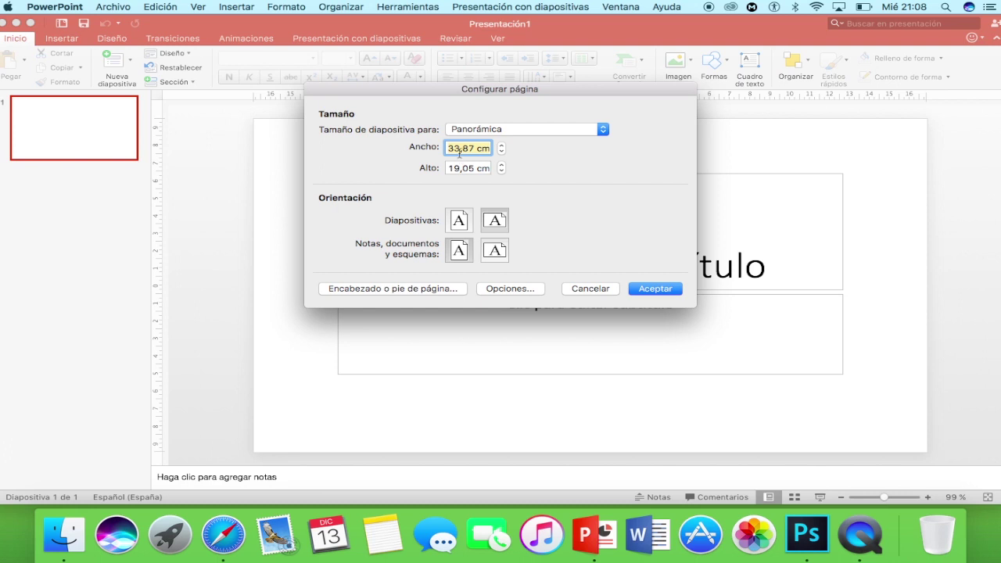
{"action": "type", "text": "21"}
{"action": "key", "text": "Tab"}
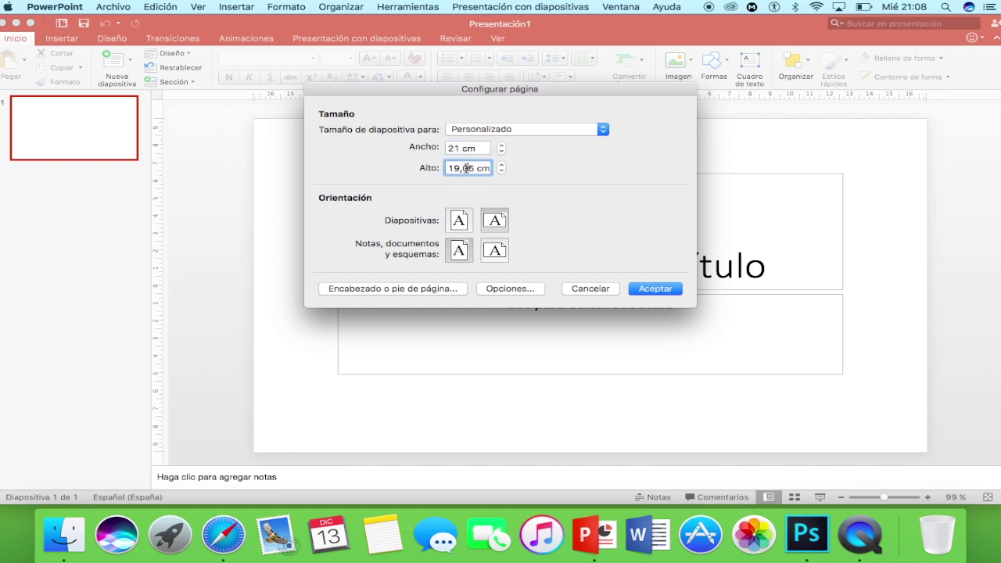
{"action": "type", "text": "29,7"}
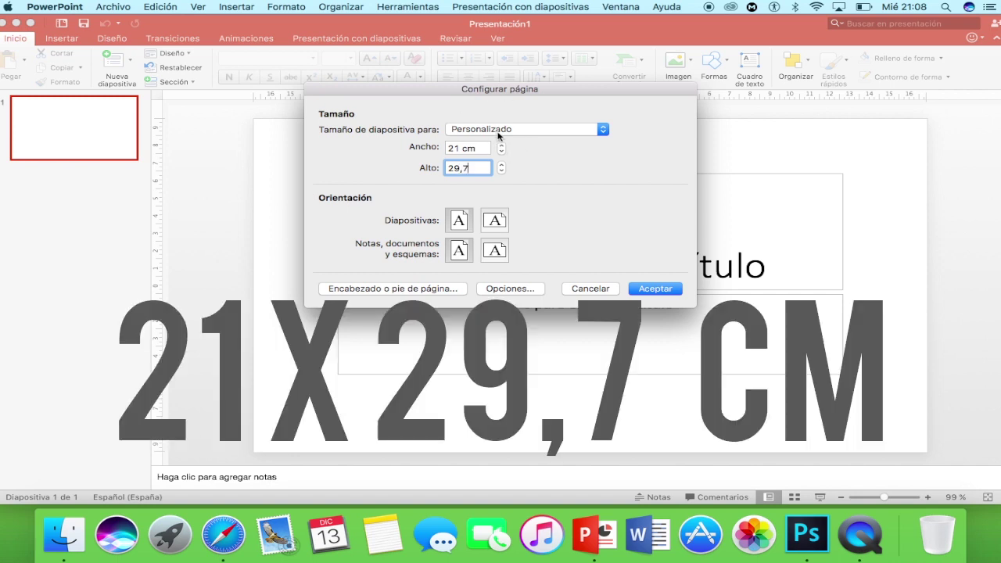
{"action": "key", "text": "Return"}
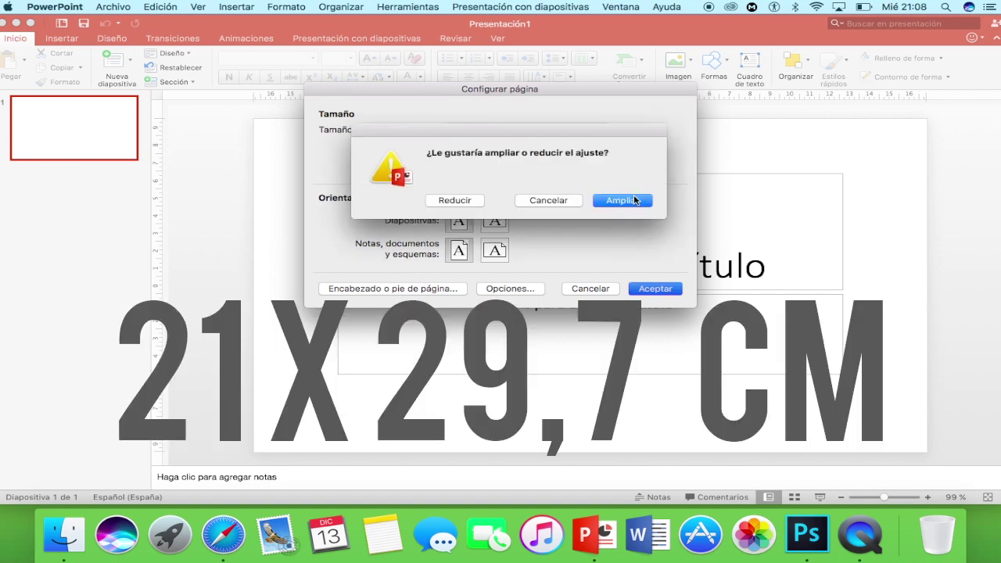
{"action": "left_click", "coordinate": [635, 201]}
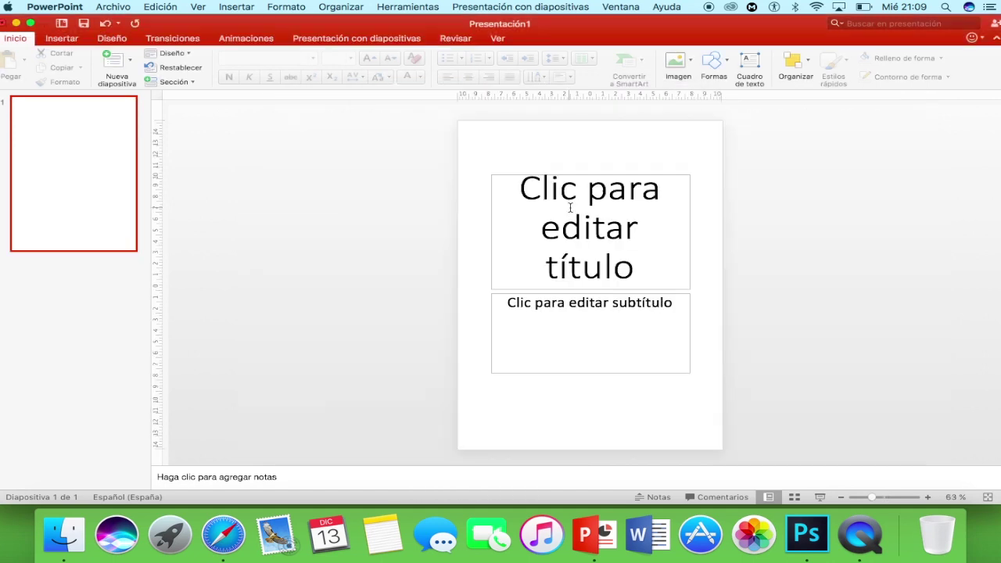
Switch the slide to the Blank layout and insert DOT GRID Gray.jpg from file.
{"action": "left_click", "coordinate": [190, 53]}
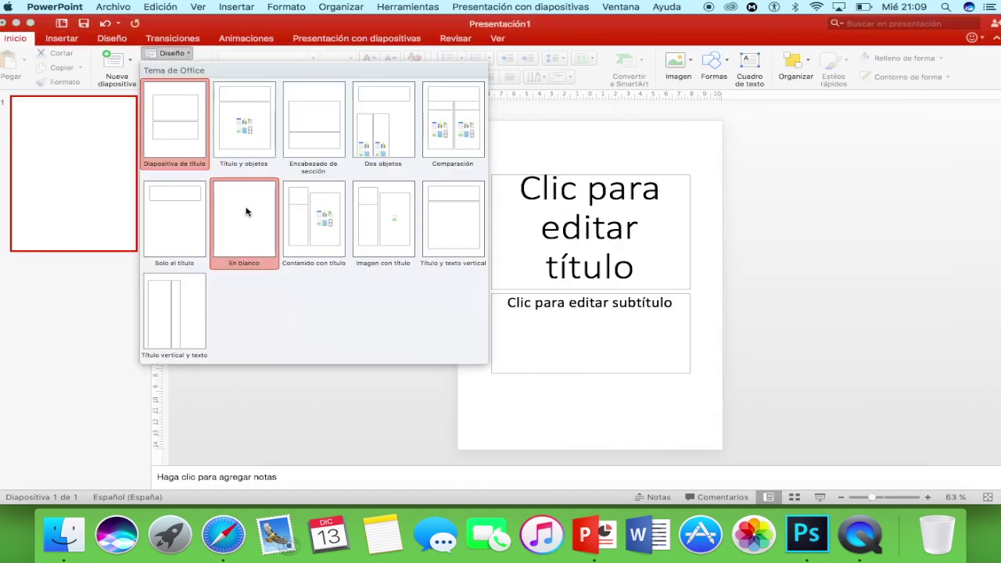
{"action": "left_click", "coordinate": [246, 212]}
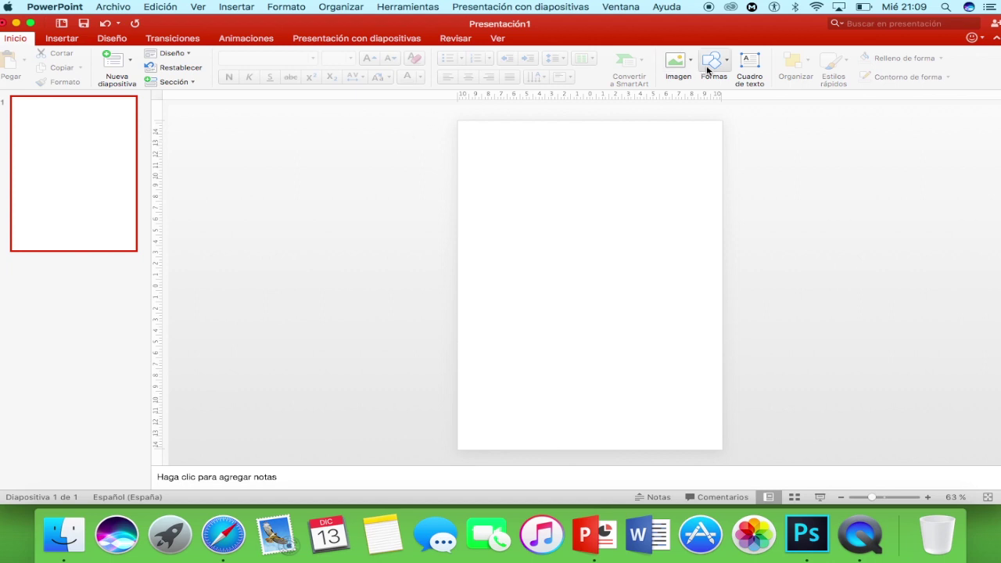
{"action": "left_click", "coordinate": [677, 61]}
{"action": "left_click", "coordinate": [700, 98]}
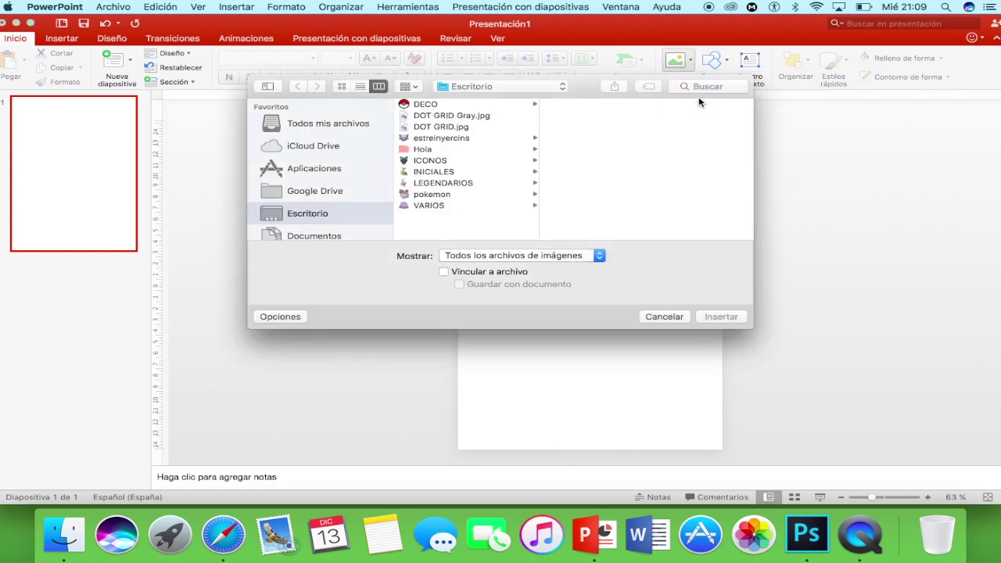
{"action": "left_click", "coordinate": [467, 118]}
{"action": "left_click", "coordinate": [712, 315]}
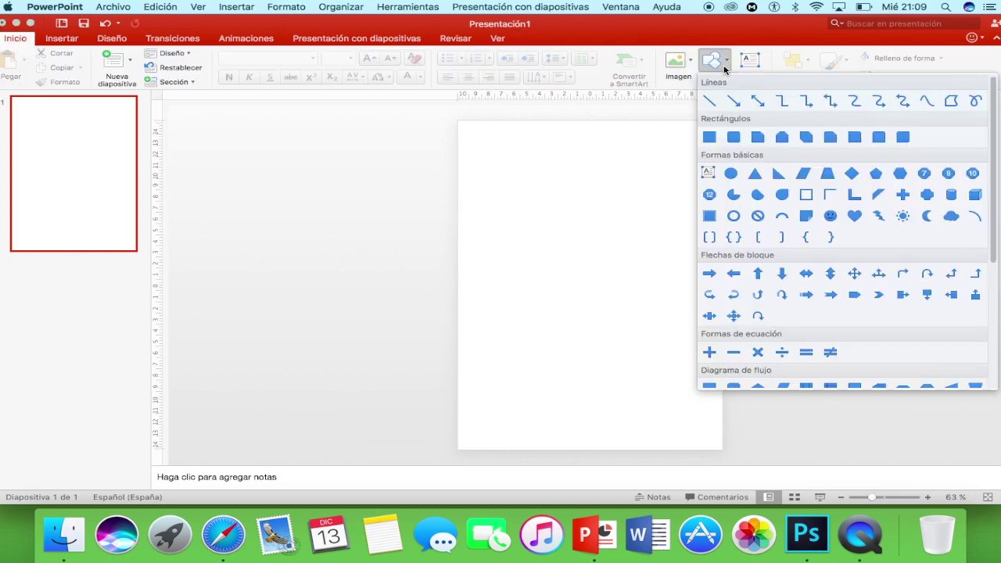
Draw a page-covering rectangle and give it a DOT GRID Gray.jpg picture fill.
{"action": "left_click", "coordinate": [710, 137]}
{"action": "left_click_drag", "start_coordinate": [459, 121], "coordinate": [723, 449]}
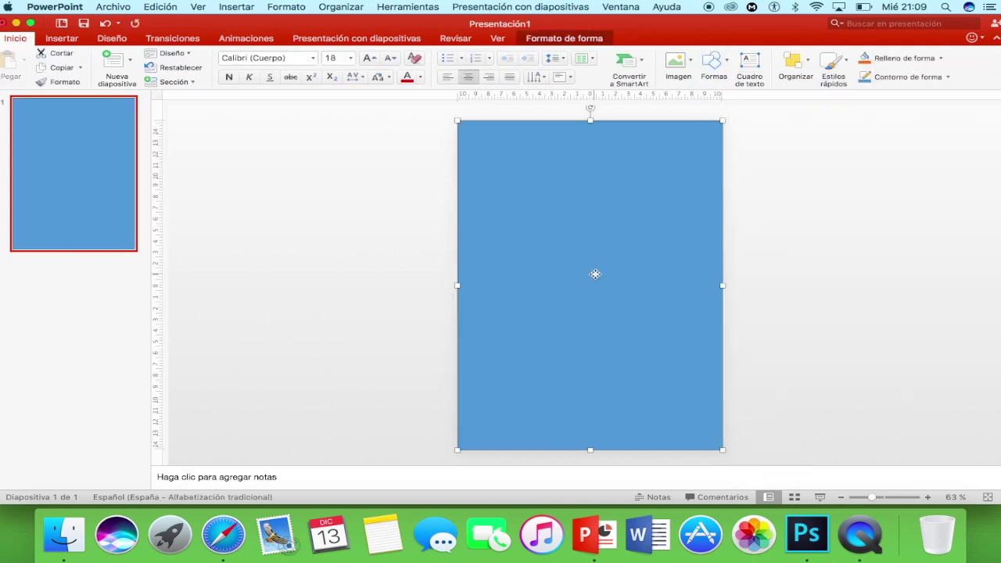
{"action": "left_click", "coordinate": [808, 174]}
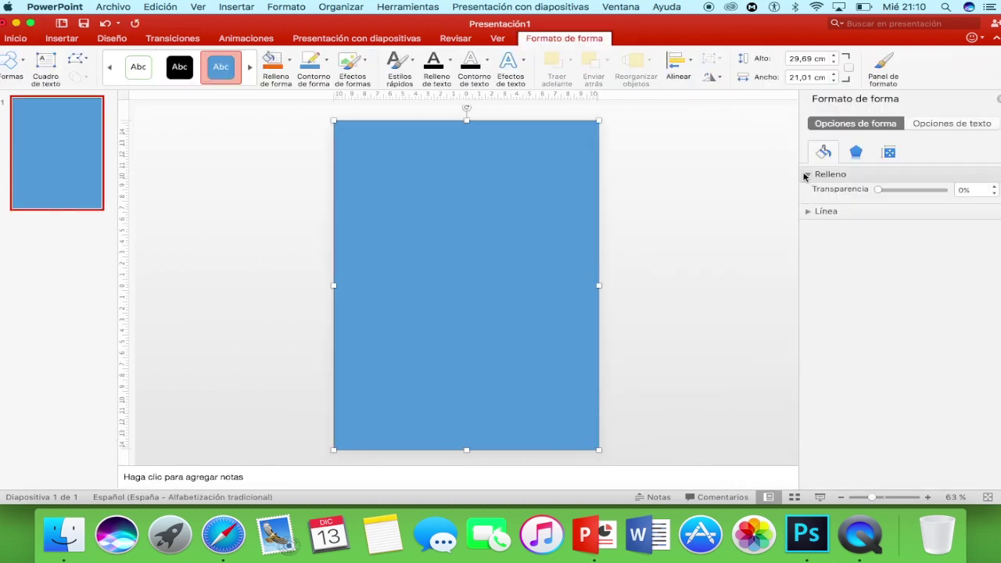
{"action": "left_click", "coordinate": [828, 231]}
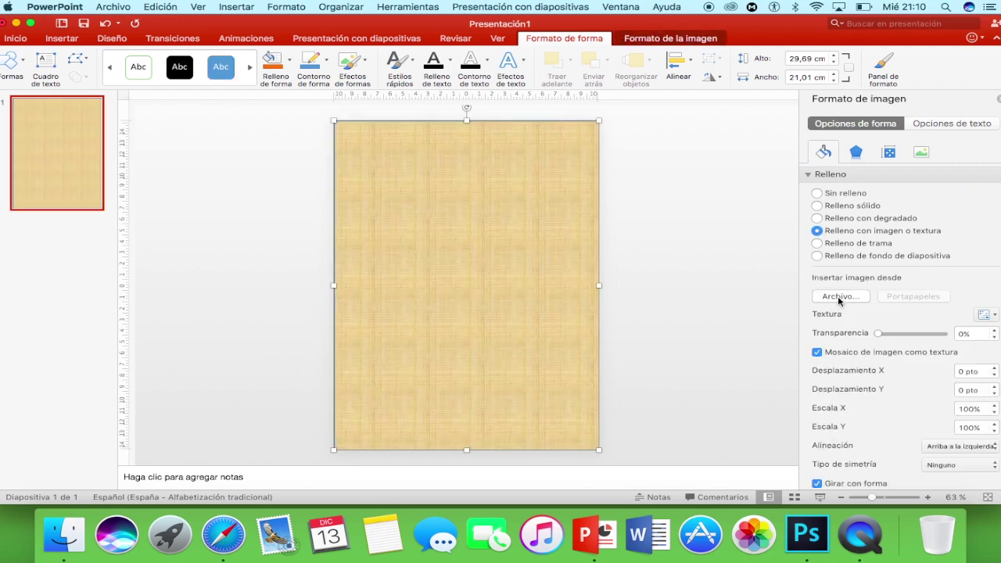
{"action": "left_click", "coordinate": [839, 297]}
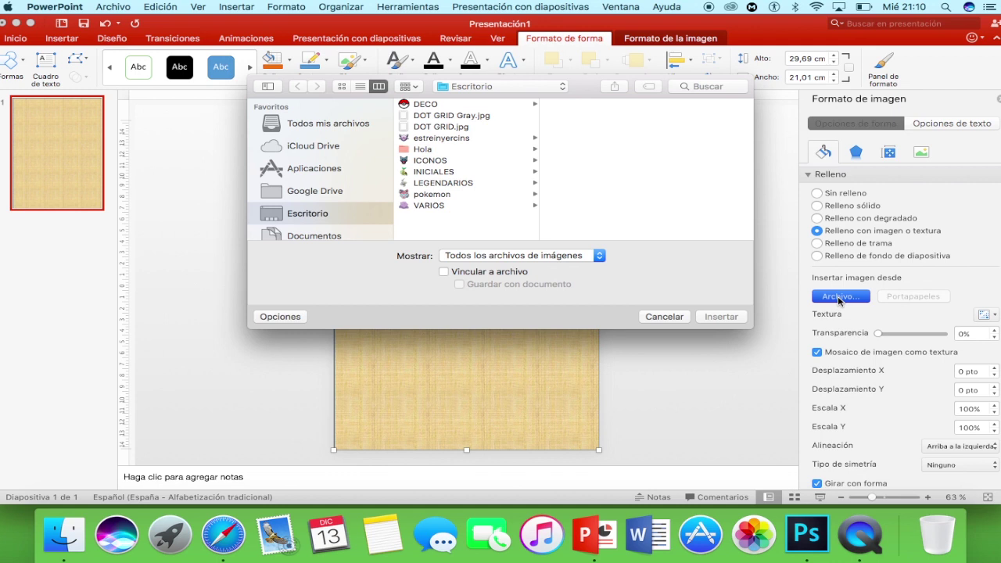
{"action": "left_click", "coordinate": [468, 116]}
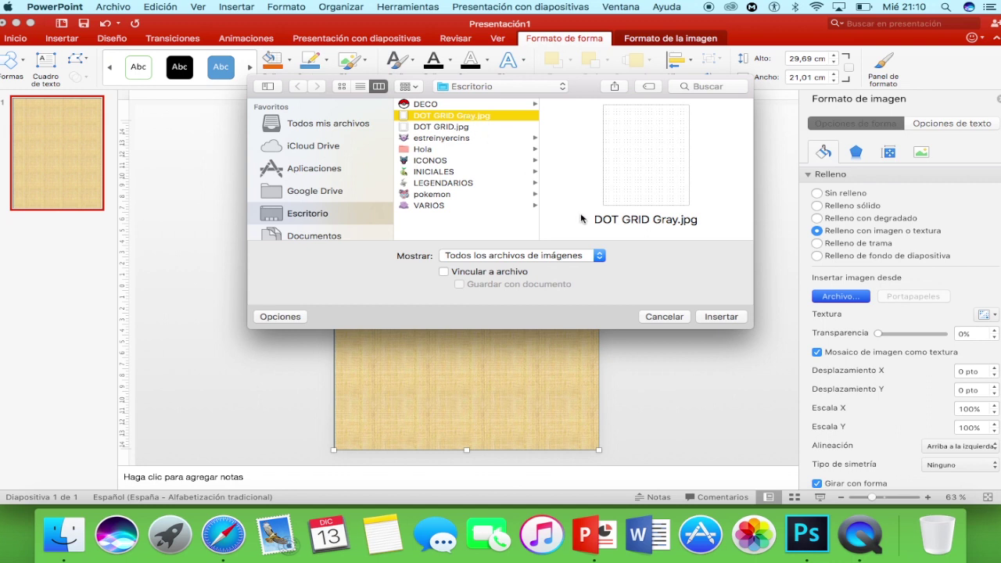
{"action": "left_click", "coordinate": [720, 316]}
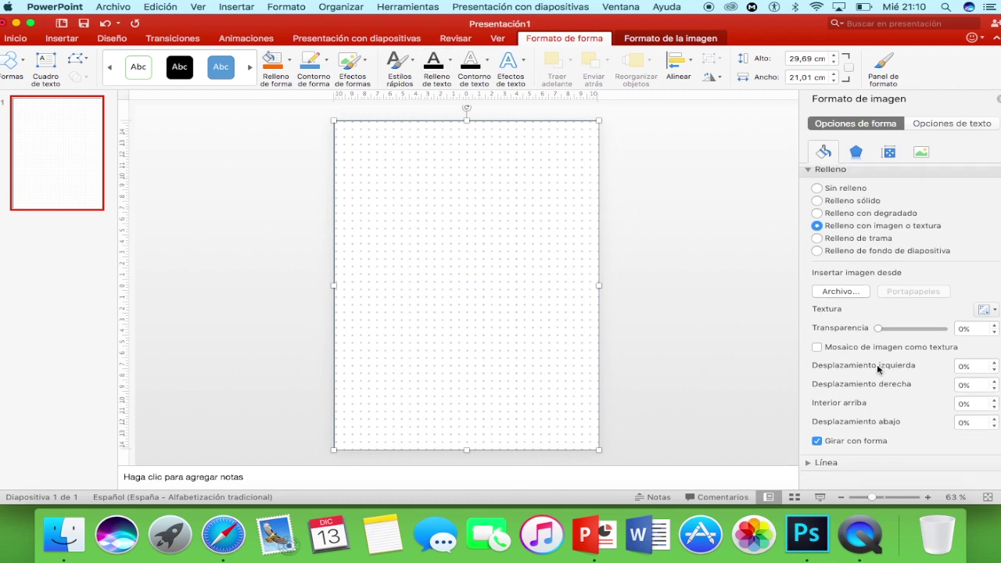
{"action": "left_click", "coordinate": [808, 468]}
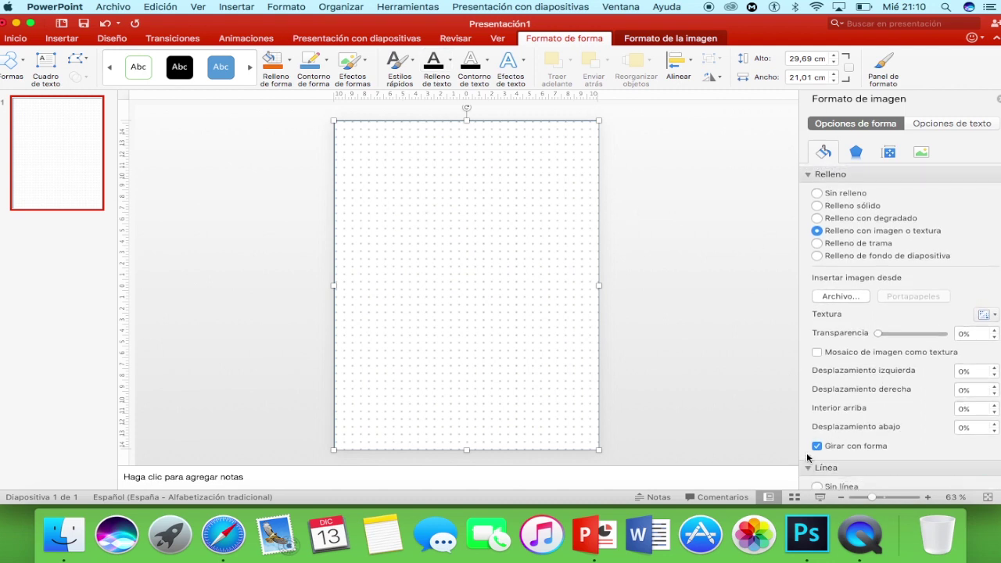
{"action": "left_click", "coordinate": [808, 175]}
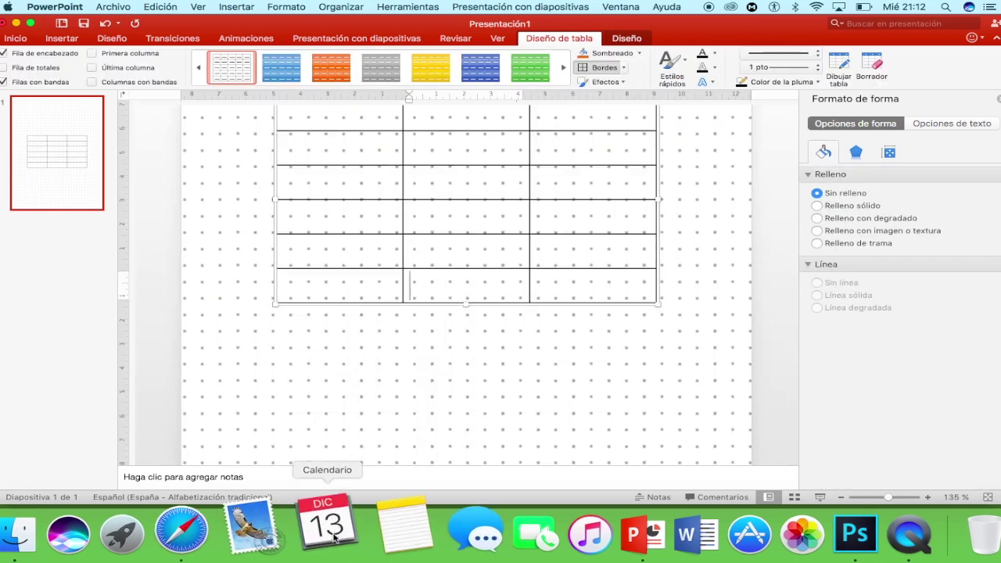
Move the table up-left and drag its corner to stretch it over most of the page.
{"action": "scroll", "coordinate": [386, 324], "scroll_direction": "down", "scroll_amount": 5}
{"action": "scroll", "coordinate": [387, 324], "scroll_direction": "down", "scroll_amount": 3}
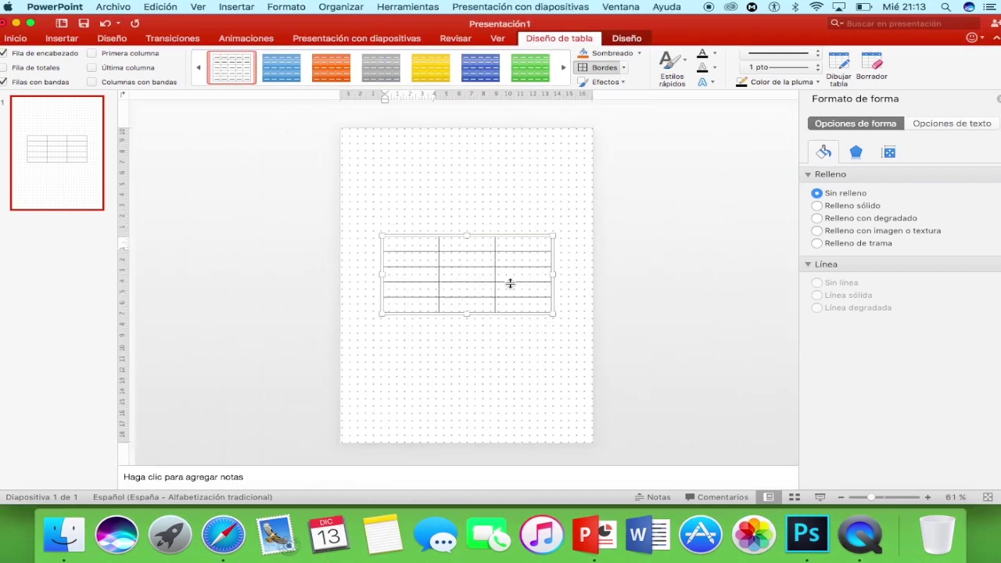
{"action": "mouse_move", "coordinate": [499, 238]}
{"action": "left_mouse_down"}
{"action": "mouse_move", "coordinate": [474, 159]}
{"action": "mouse_move", "coordinate": [471, 176]}
{"action": "left_mouse_up"}
{"action": "mouse_move", "coordinate": [528, 257]}
{"action": "left_mouse_down"}
{"action": "mouse_move", "coordinate": [572, 381]}
{"action": "mouse_move", "coordinate": [577, 430]}
{"action": "left_mouse_up"}
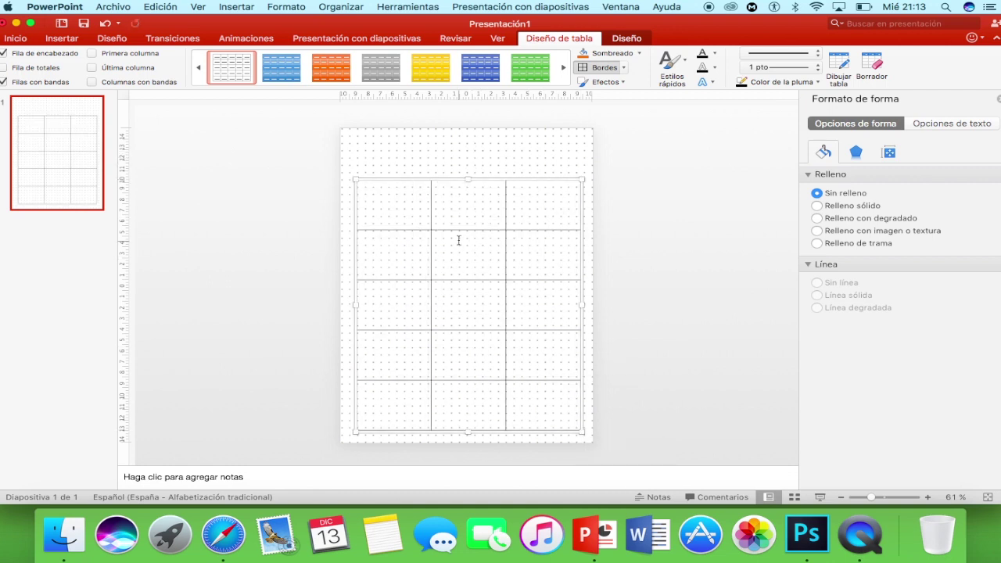
{"action": "left_click", "coordinate": [664, 244]}
{"action": "scroll", "coordinate": [446, 214], "scroll_direction": "up", "scroll_amount": 5}
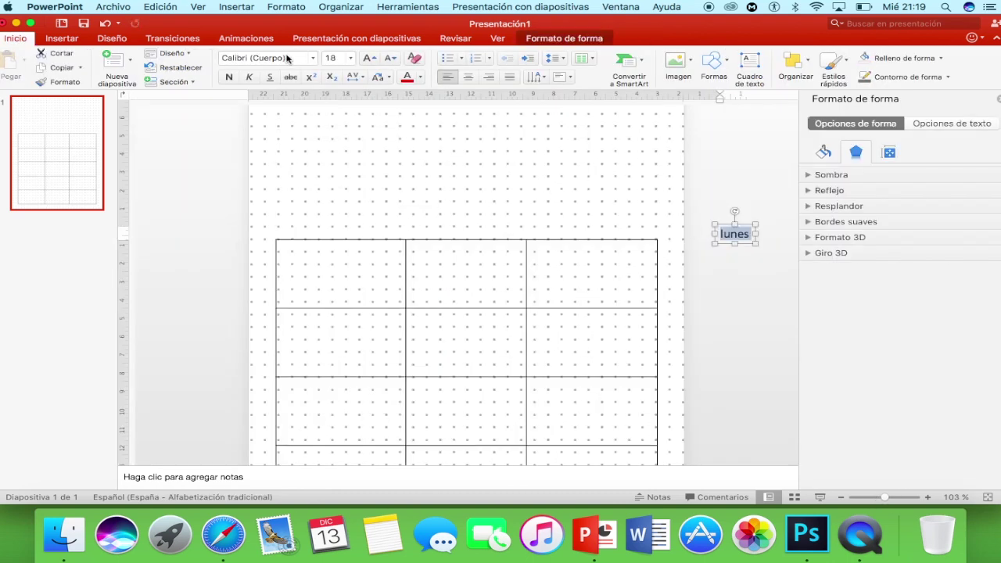
Set the lunes heading in the Better Together Demo font and raise its size.
{"action": "left_click", "coordinate": [287, 59]}
{"action": "type", "text": "Bett"}
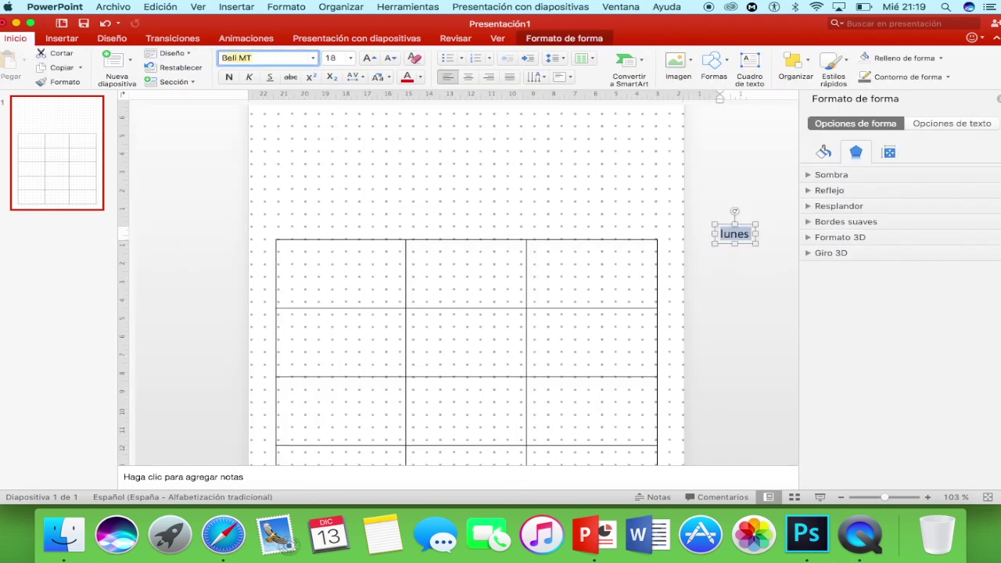
{"action": "type", "text": "er Together Demo"}
{"action": "key", "text": "Return"}
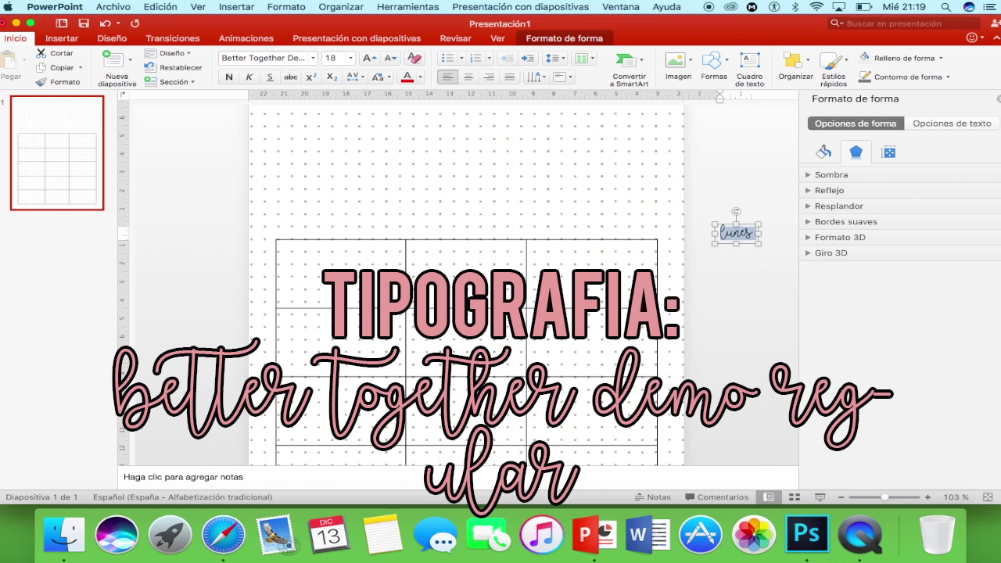
{"action": "left_click", "coordinate": [339, 54]}
{"action": "type", "text": "22"}
{"action": "key", "text": "Return"}
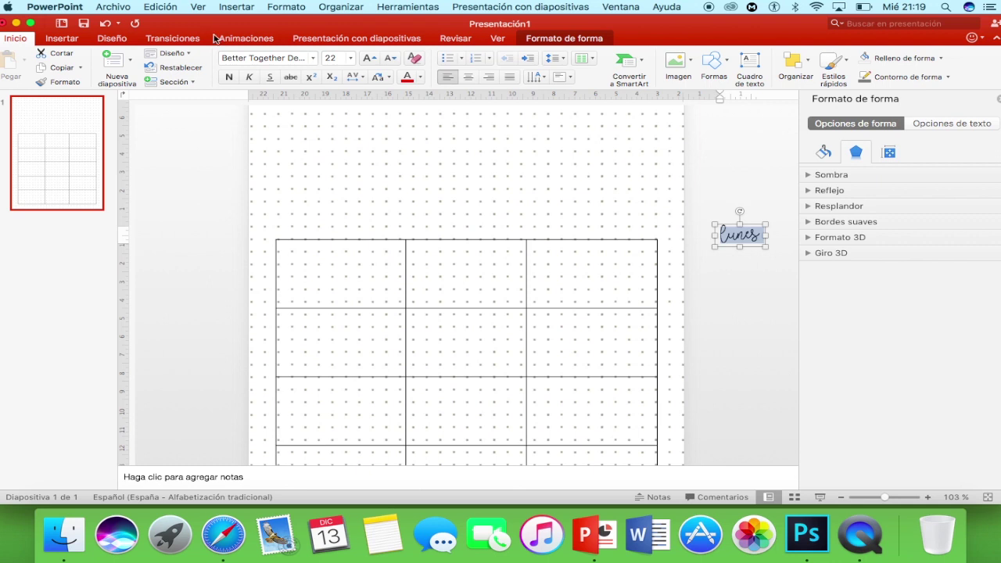
{"action": "left_click", "coordinate": [332, 58]}
{"action": "type", "text": "26"}
{"action": "key", "text": "Return"}
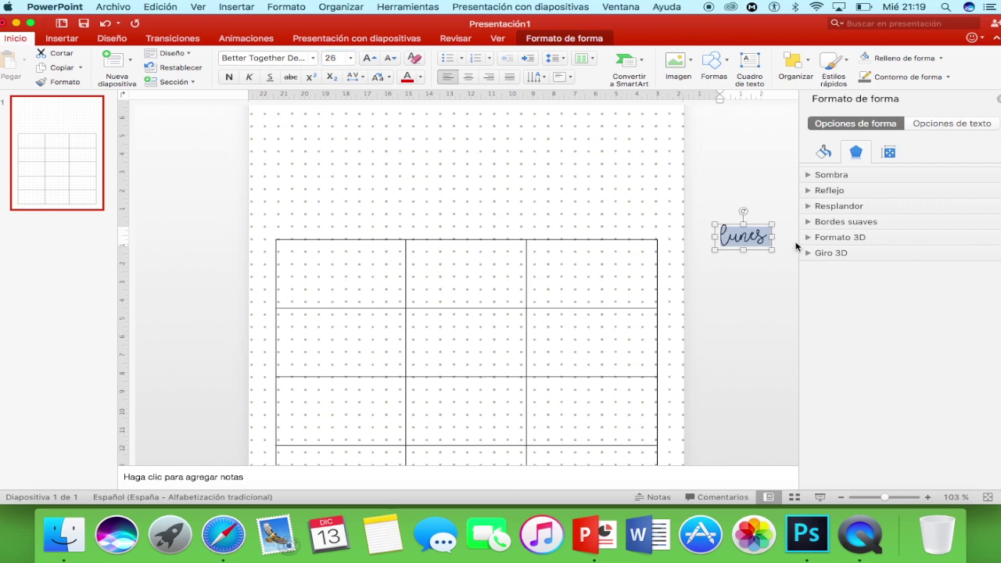
Place lunes above the first column and enlarge it to size 44.
{"action": "left_click_drag", "start_coordinate": [755, 226], "coordinate": [351, 212]}
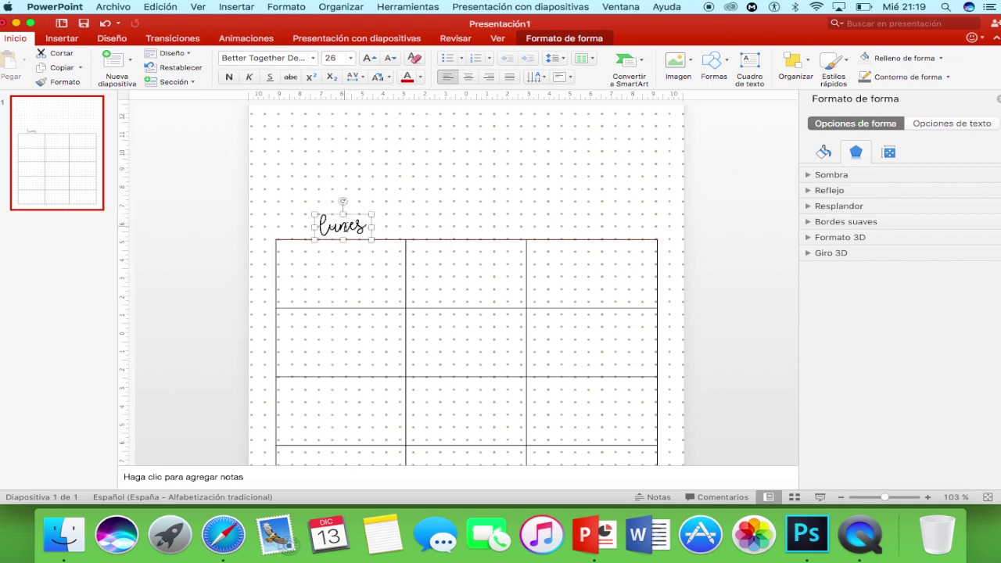
{"action": "double_click", "coordinate": [348, 220]}
{"action": "left_click", "coordinate": [370, 58]}
{"action": "left_click", "coordinate": [369, 58]}
{"action": "left_click", "coordinate": [369, 58]}
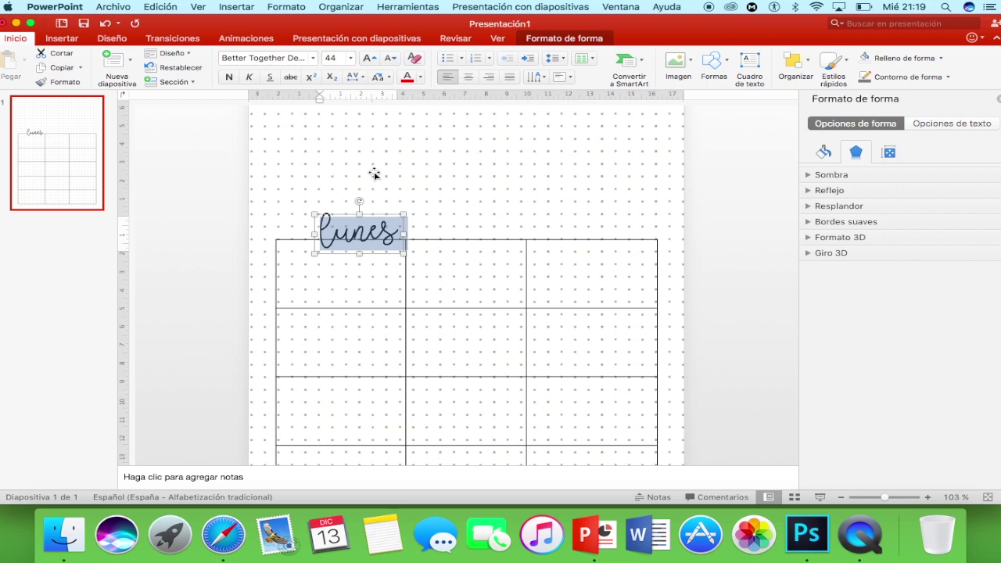
{"action": "mouse_move", "coordinate": [366, 215]}
{"action": "left_mouse_down"}
{"action": "mouse_move", "coordinate": [347, 201]}
{"action": "mouse_move", "coordinate": [356, 204]}
{"action": "left_mouse_up"}
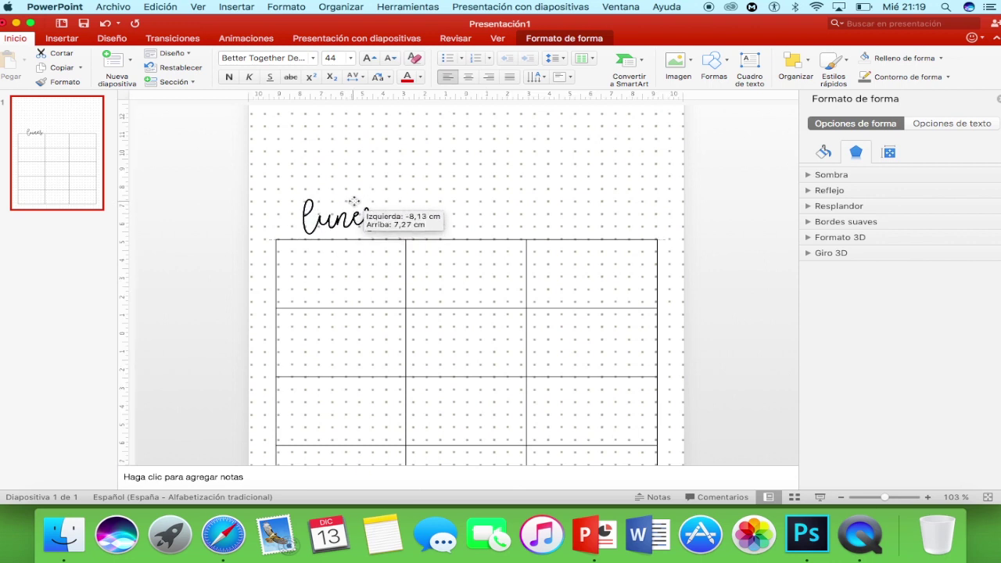
{"action": "left_click_drag", "start_coordinate": [355, 204], "coordinate": [353, 202]}
{"action": "left_click", "coordinate": [698, 264]}
Paste a copy as martes, enlarge it, and place it above the second column.
{"action": "type", "text": "martes"}
{"action": "key", "text": "super+shift+period"}
{"action": "key", "text": "super+shift+period"}
{"action": "key", "text": "super+shift+period"}
{"action": "left_click_drag", "start_coordinate": [766, 202], "coordinate": [466, 217]}
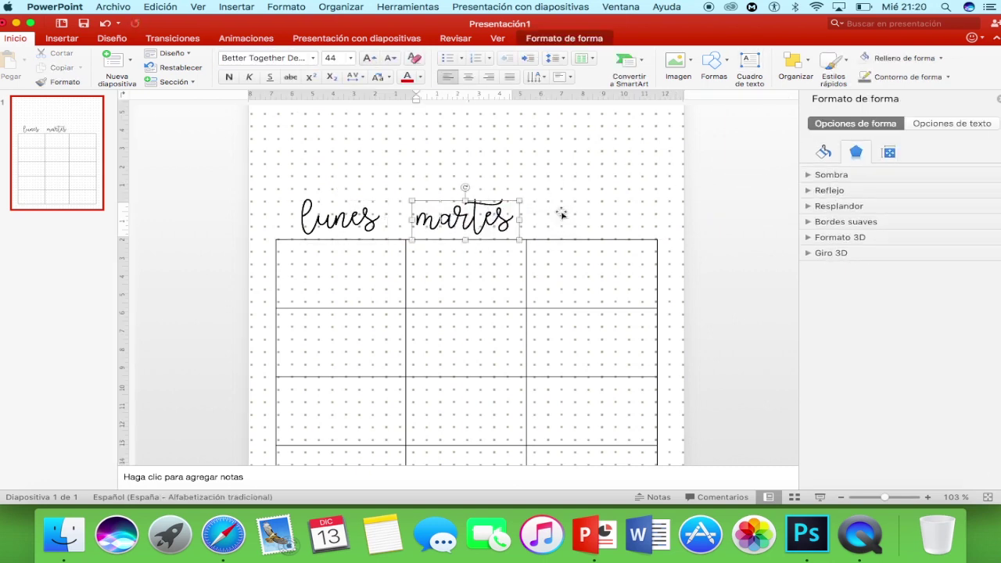
Paste a miércoles heading, enlarge it, and place it above the third column.
{"action": "left_click", "coordinate": [751, 161]}
{"action": "key", "text": "ctrl+v"}
{"action": "key", "text": "super+shift+period"}
{"action": "key", "text": "super+shift+period"}
{"action": "mouse_move", "coordinate": [743, 220]}
{"action": "left_mouse_down"}
{"action": "mouse_move", "coordinate": [545, 255]}
{"action": "mouse_move", "coordinate": [559, 255]}
{"action": "left_mouse_up"}
{"action": "left_click", "coordinate": [738, 255]}
{"action": "scroll", "coordinate": [459, 179], "scroll_direction": "down", "scroll_amount": 3}
{"action": "scroll", "coordinate": [460, 176], "scroll_direction": "up", "scroll_amount": 1}
{"action": "scroll", "coordinate": [460, 177], "scroll_direction": "up", "scroll_amount": 1}
Fill the cells with January date boxes starting 1 and 8, then duplicate the slide.
{"action": "left_click", "coordinate": [750, 66]}
{"action": "left_click", "coordinate": [721, 196]}
{"action": "type", "text": "1"}
{"action": "mouse_move", "coordinate": [729, 202]}
{"action": "left_mouse_down"}
{"action": "mouse_move", "coordinate": [384, 306]}
{"action": "mouse_move", "coordinate": [405, 315]}
{"action": "mouse_move", "coordinate": [514, 297]}
{"action": "mouse_move", "coordinate": [643, 299]}
{"action": "left_mouse_up"}
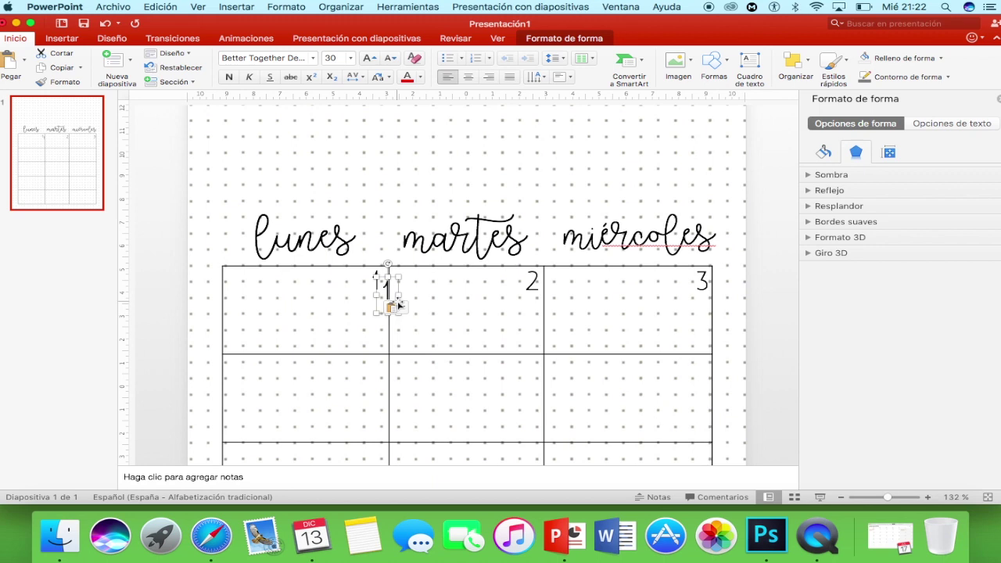
{"action": "mouse_move", "coordinate": [384, 287]}
{"action": "left_mouse_down"}
{"action": "mouse_move", "coordinate": [380, 364]}
{"action": "mouse_move", "coordinate": [542, 380]}
{"action": "left_mouse_up"}
{"action": "type", "text": "8"}
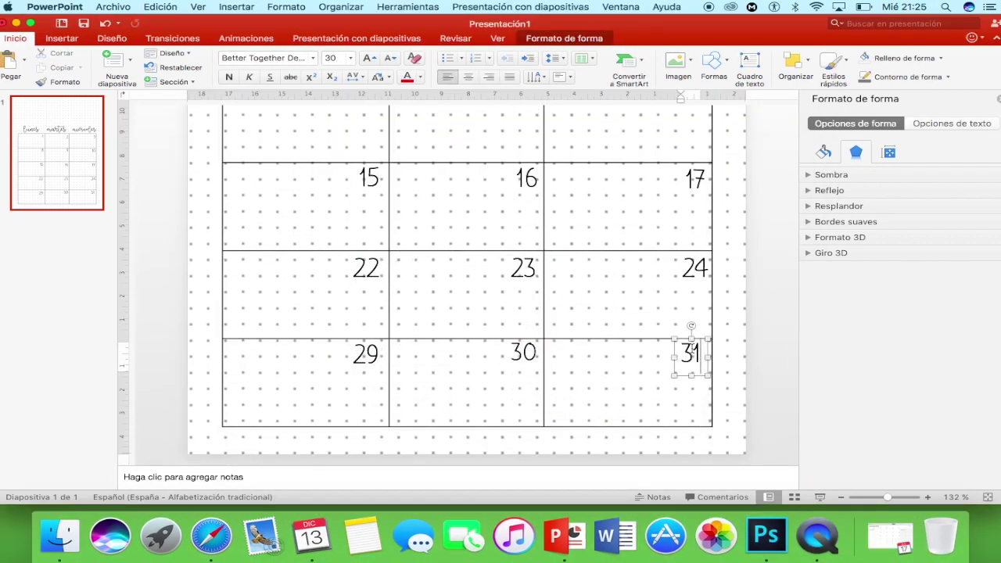
{"action": "key", "text": "super+d"}
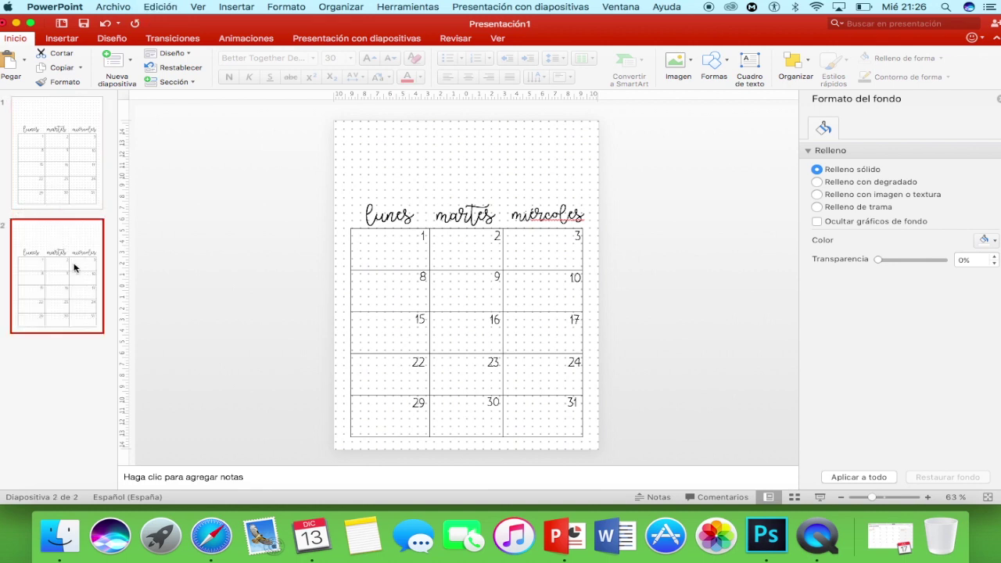
On slide 2, retype the headings starting with jueves and add a fourth table column.
{"action": "left_click", "coordinate": [67, 178]}
{"action": "left_click", "coordinate": [69, 255]}
{"action": "left_click", "coordinate": [389, 215]}
{"action": "double_click", "coordinate": [389, 215]}
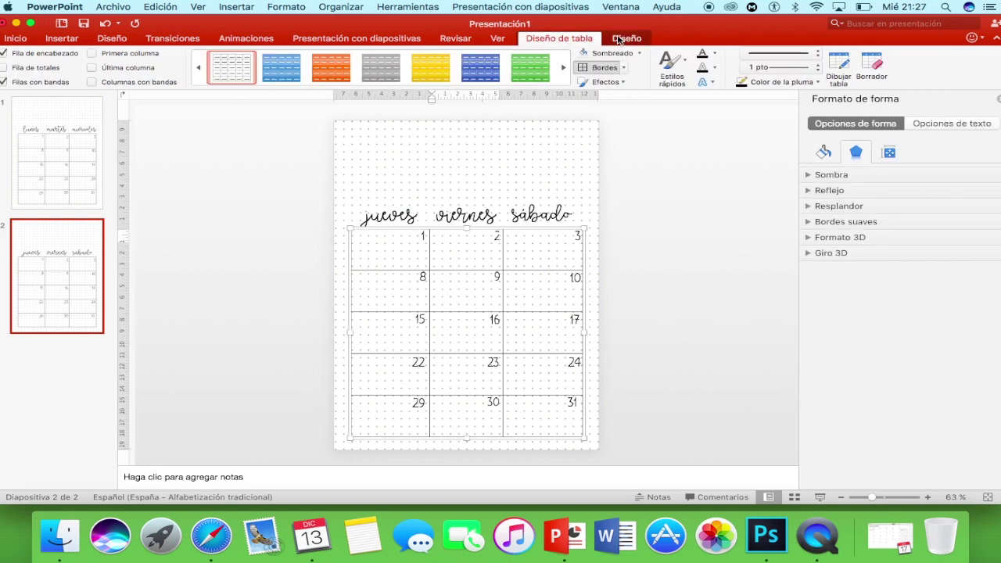
{"action": "left_click", "coordinate": [619, 40]}
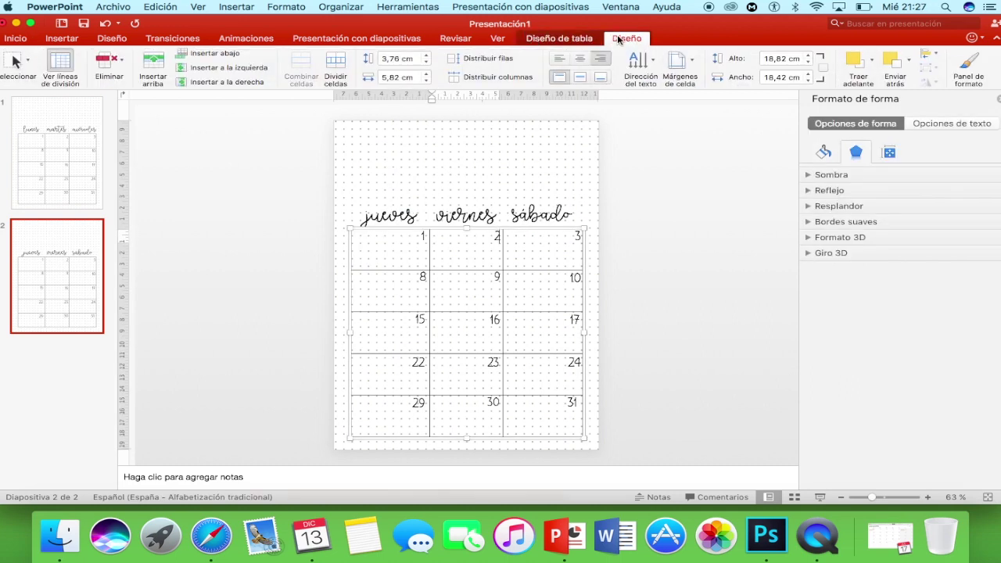
{"action": "left_click", "coordinate": [219, 83]}
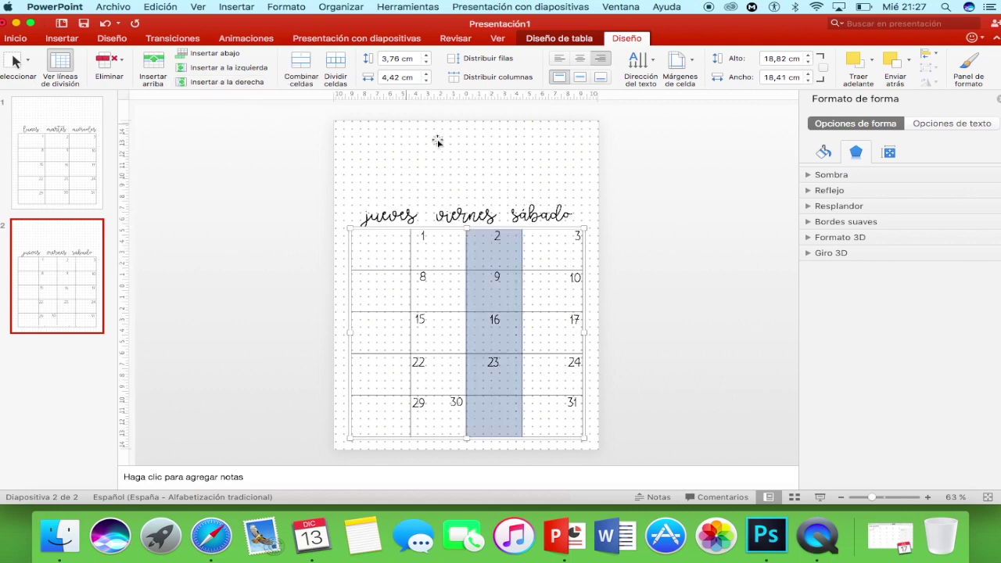
{"action": "left_click", "coordinate": [391, 196]}
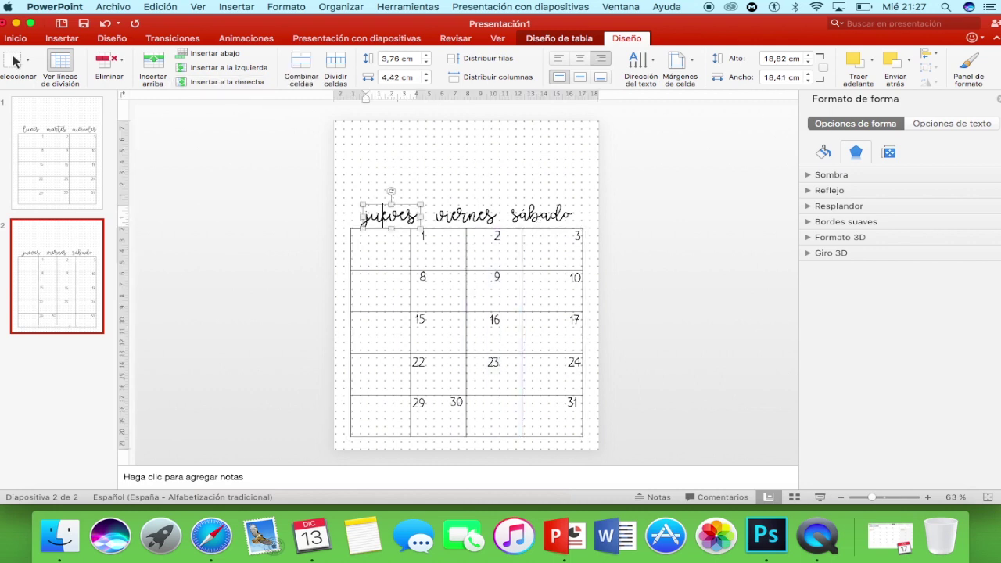
{"action": "left_click_drag", "start_coordinate": [391, 196], "coordinate": [396, 201]}
Rearrange and renumber the date boxes for the jueves–domingo columns.
{"action": "scroll", "coordinate": [297, 260], "scroll_direction": "up", "scroll_amount": 5}
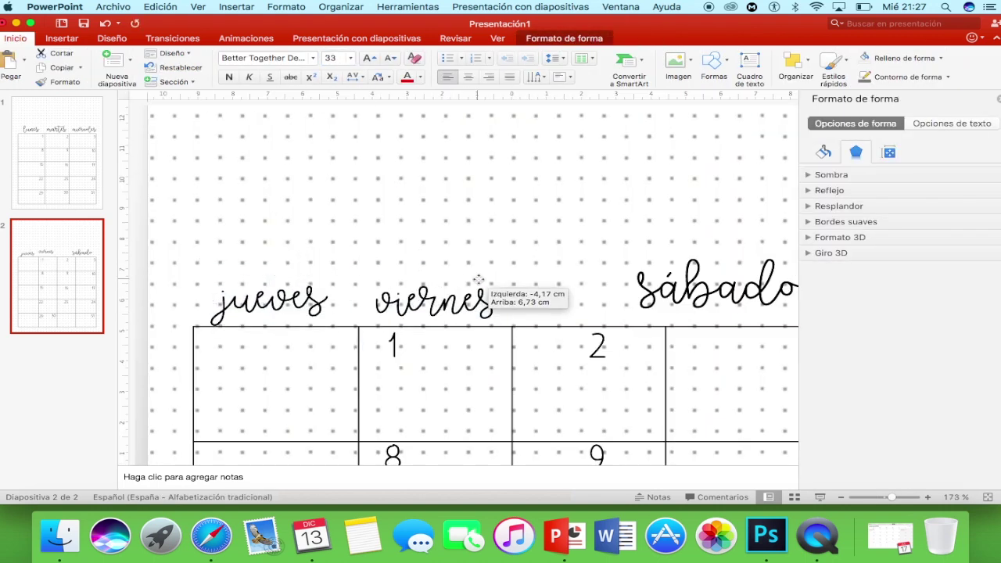
{"action": "scroll", "coordinate": [556, 236], "scroll_direction": "left", "scroll_amount": 1}
{"action": "scroll", "coordinate": [557, 236], "scroll_direction": "down", "scroll_amount": 5}
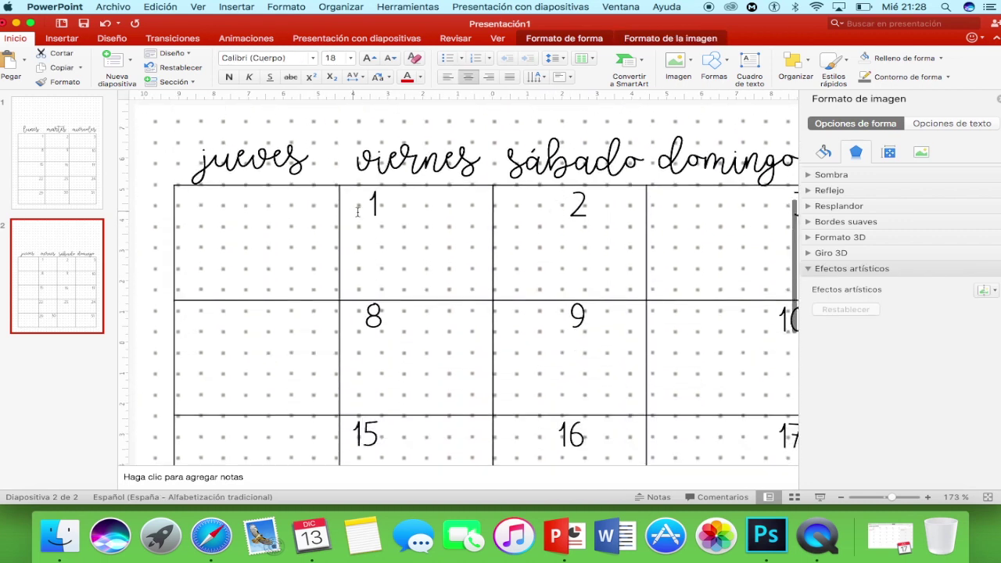
{"action": "left_click", "coordinate": [480, 225]}
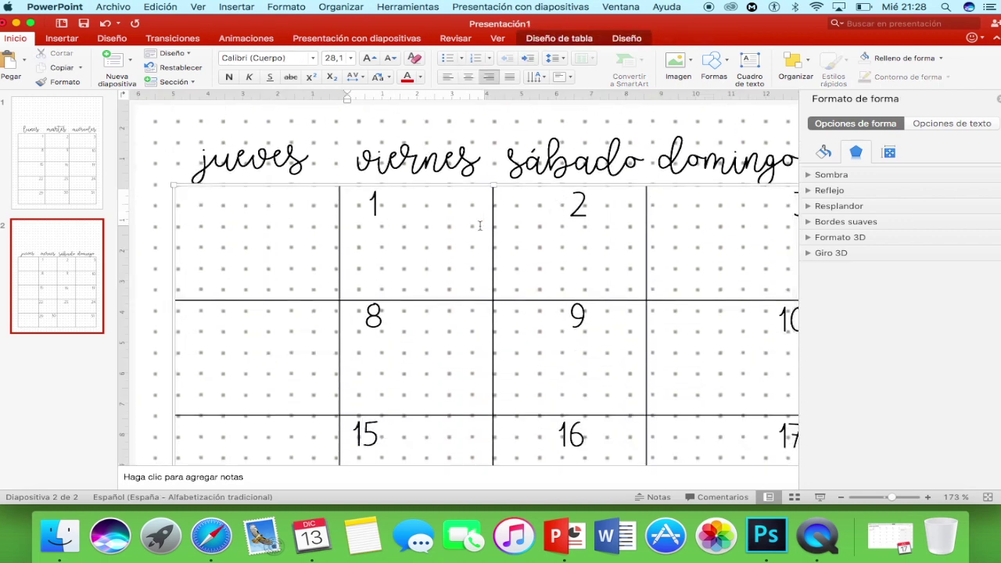
{"action": "left_click_drag", "start_coordinate": [356, 224], "coordinate": [357, 302]}
{"action": "mouse_move", "coordinate": [540, 383]}
{"action": "left_mouse_down"}
{"action": "mouse_move", "coordinate": [670, 385]}
{"action": "mouse_move", "coordinate": [347, 302]}
{"action": "mouse_move", "coordinate": [664, 301]}
{"action": "mouse_move", "coordinate": [381, 376]}
{"action": "left_mouse_up"}
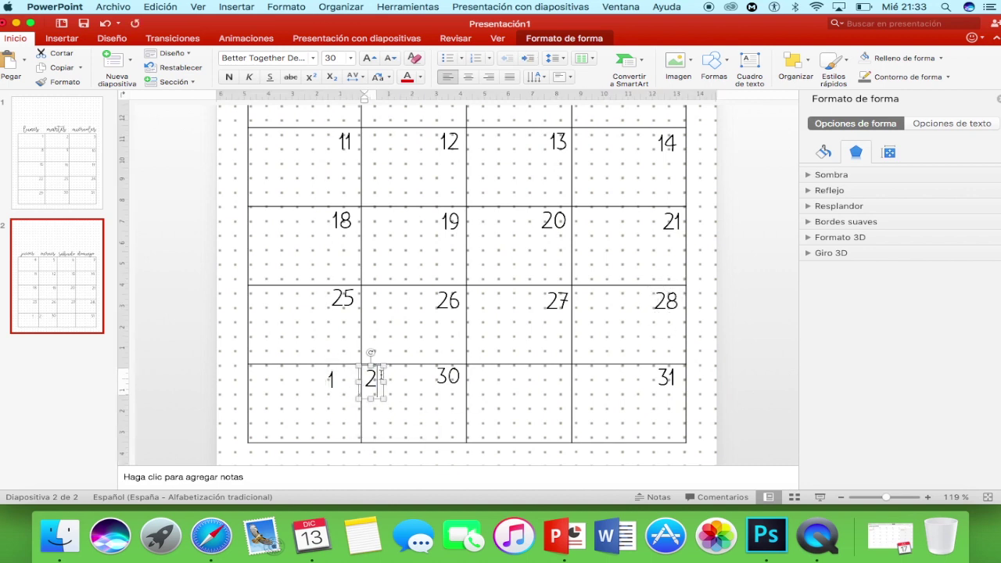
{"action": "mouse_move", "coordinate": [632, 364]}
{"action": "left_mouse_down"}
{"action": "mouse_move", "coordinate": [678, 374]}
{"action": "mouse_move", "coordinate": [671, 380]}
{"action": "left_mouse_up"}
Colour the next-month dates in the last row grey.
{"action": "left_click", "coordinate": [342, 380]}
{"action": "double_click", "coordinate": [454, 379]}
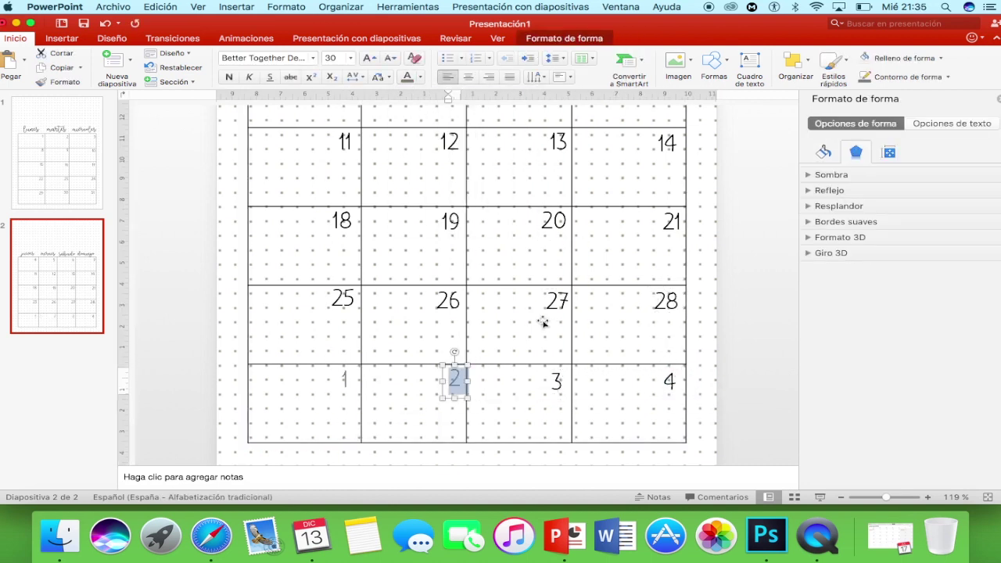
{"action": "double_click", "coordinate": [557, 381]}
{"action": "left_click", "coordinate": [410, 81]}
{"action": "left_click", "coordinate": [669, 382]}
{"action": "double_click", "coordinate": [669, 382]}
{"action": "left_click", "coordinate": [409, 81]}
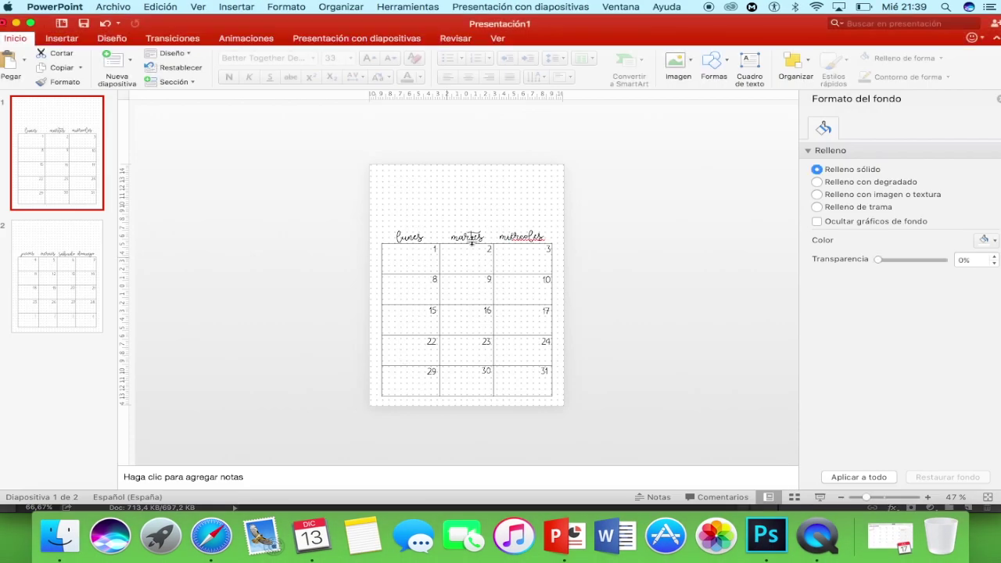
Insert the 1.png mint watercolour image onto slide 1.
{"action": "left_click", "coordinate": [479, 195]}
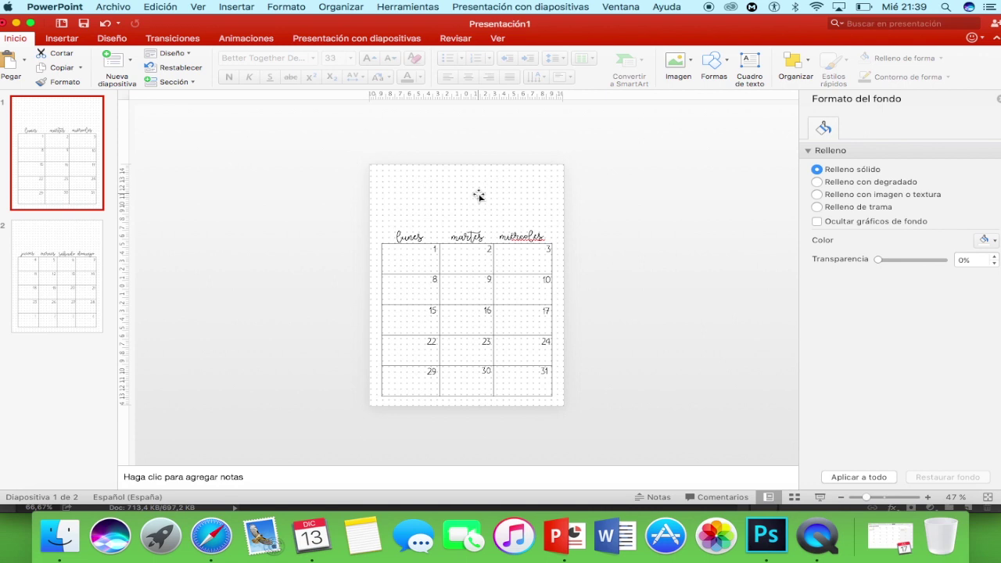
{"action": "left_click", "coordinate": [691, 60]}
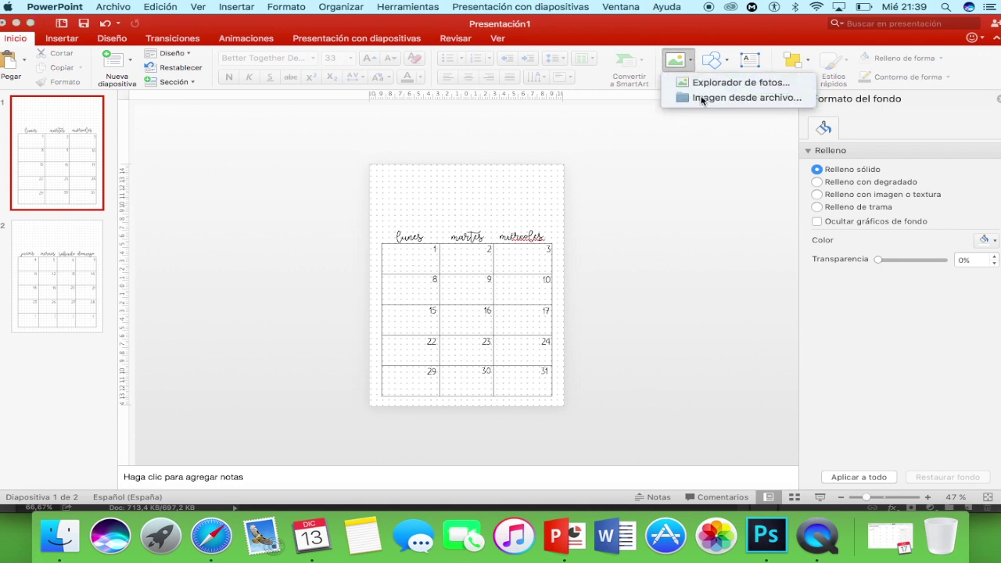
{"action": "left_click", "coordinate": [702, 98]}
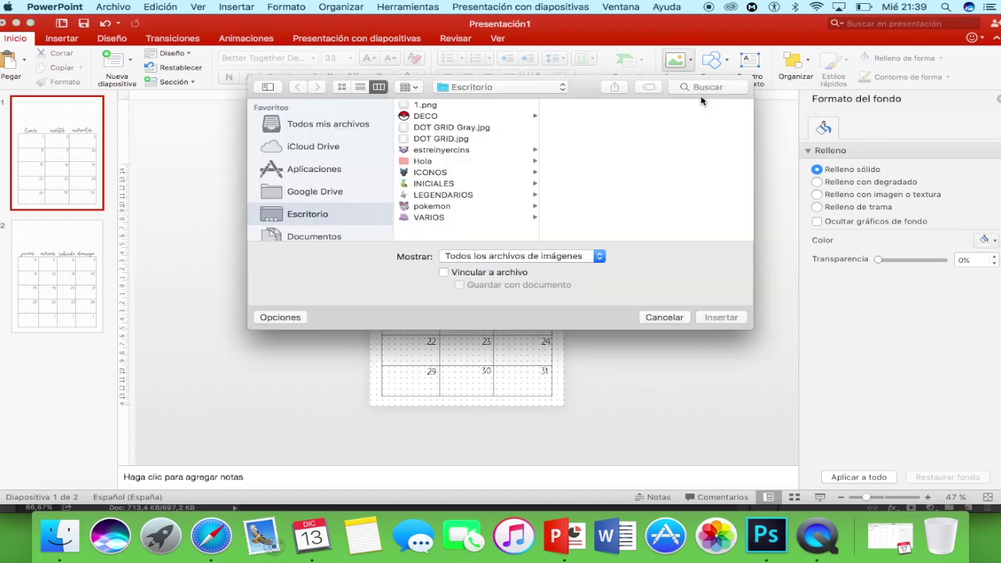
{"action": "left_click", "coordinate": [418, 106]}
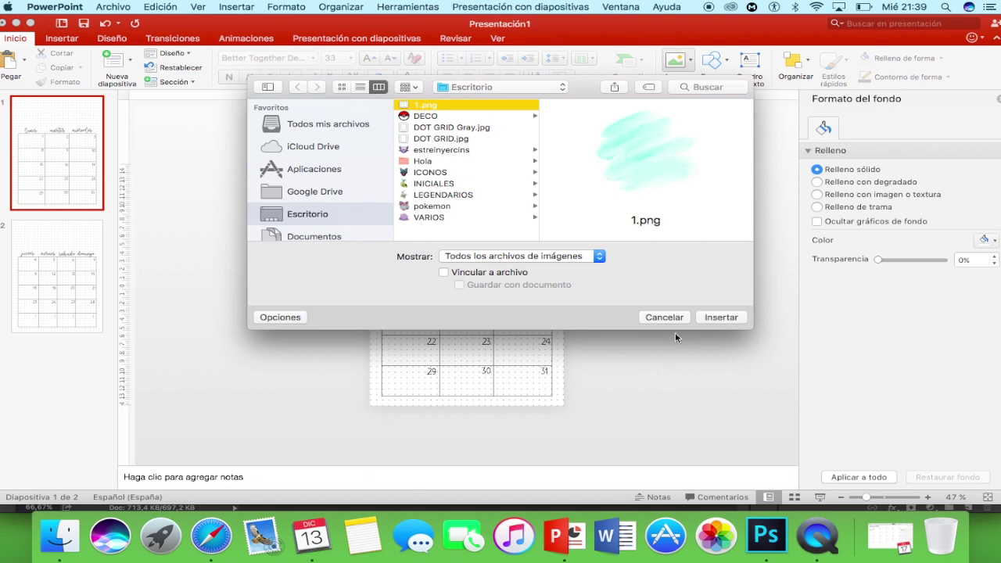
{"action": "left_click", "coordinate": [720, 317]}
Move the watercolour over the lower-left cells and bring it in front of the calendar.
{"action": "left_click_drag", "start_coordinate": [489, 257], "coordinate": [408, 373]}
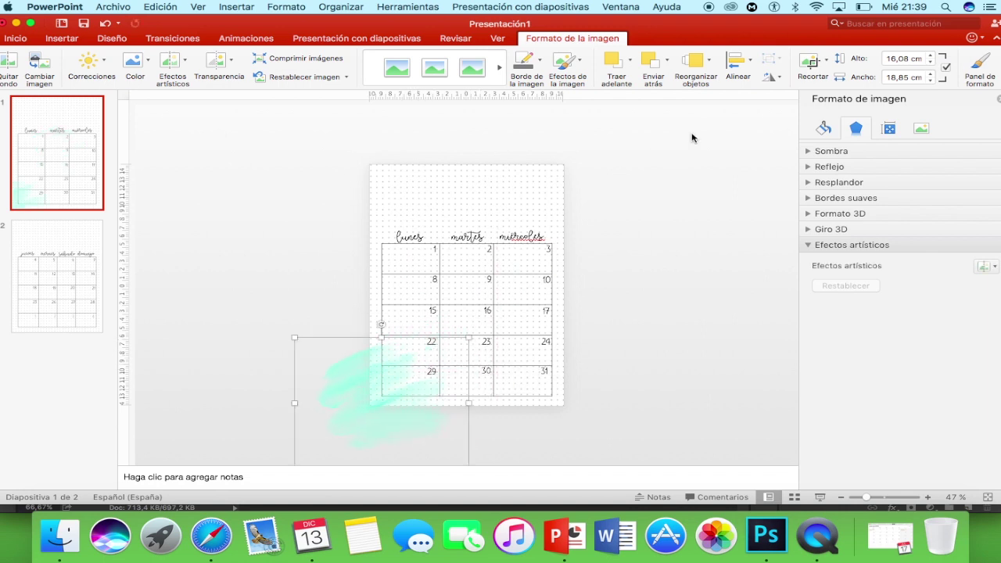
{"action": "left_click", "coordinate": [630, 60]}
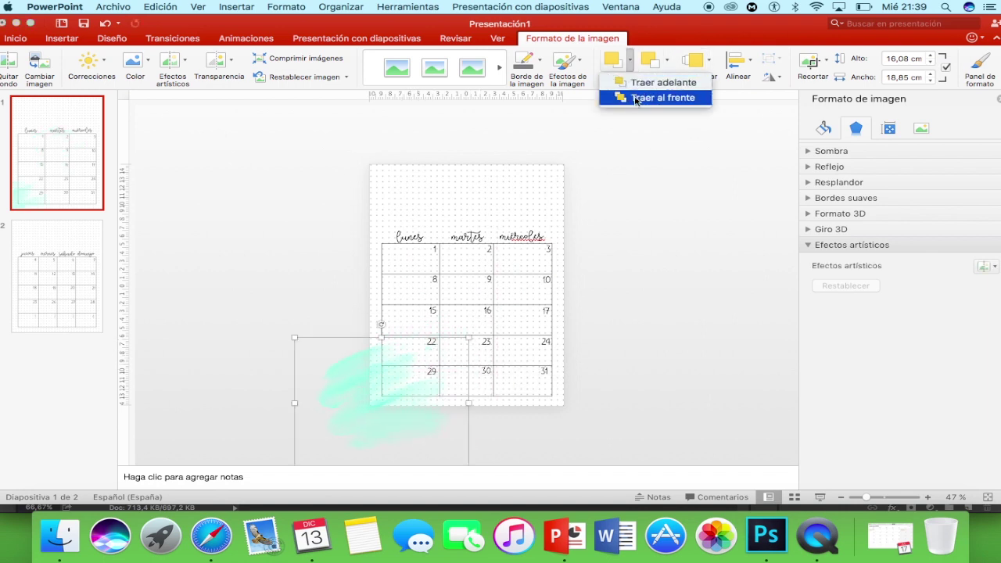
{"action": "left_click", "coordinate": [666, 62]}
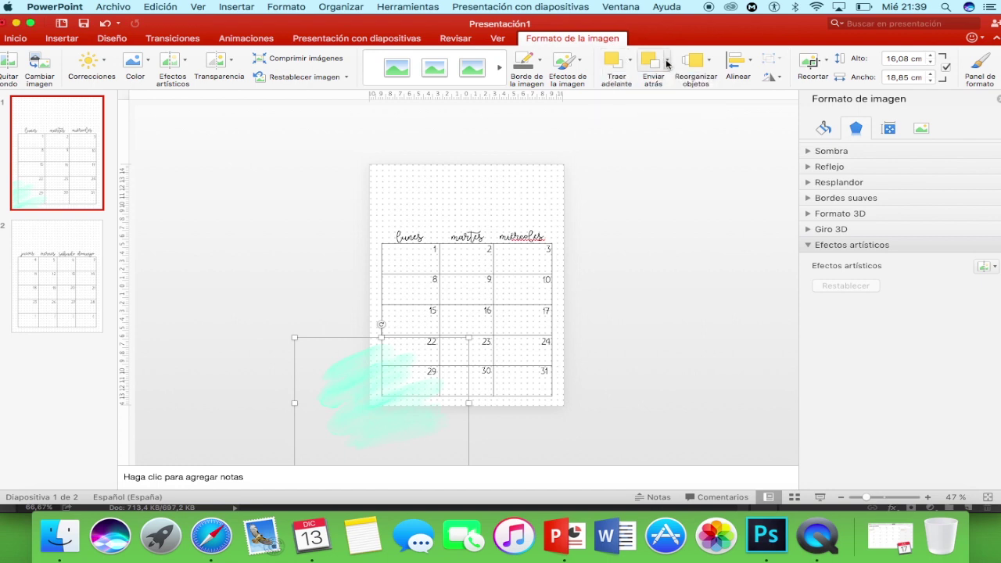
{"action": "left_click", "coordinate": [668, 63]}
{"action": "left_click", "coordinate": [674, 98]}
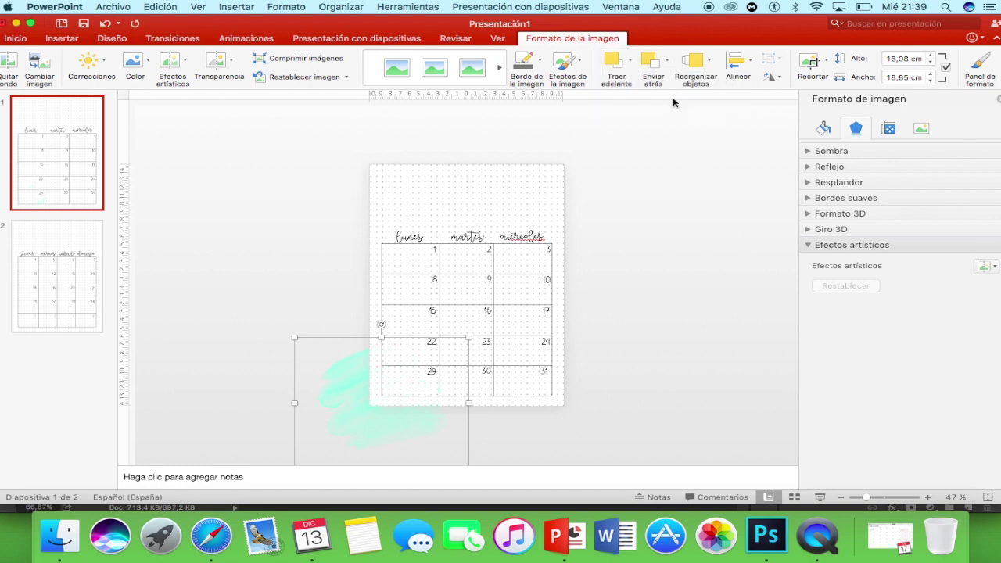
{"action": "left_click", "coordinate": [615, 61]}
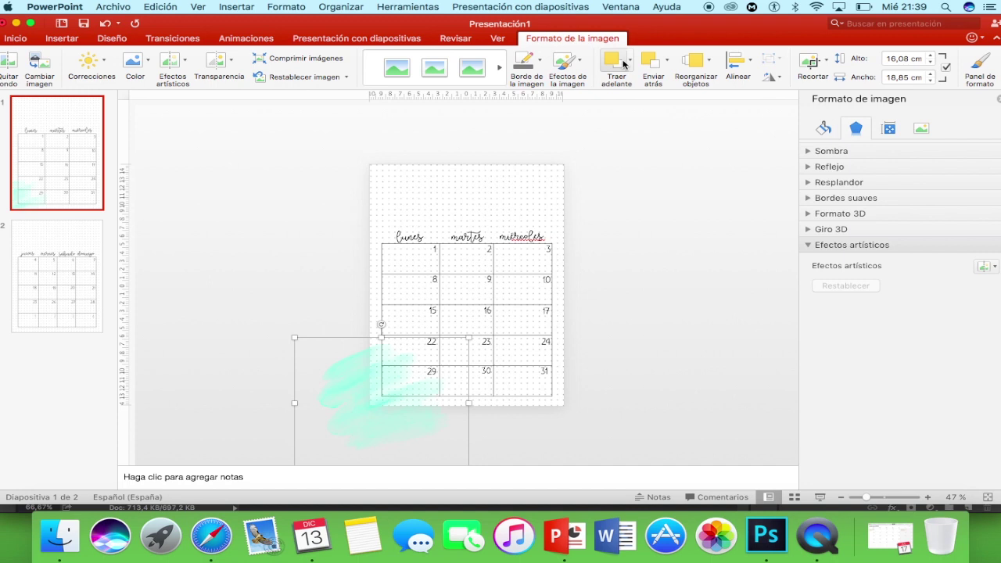
{"action": "left_click", "coordinate": [679, 297]}
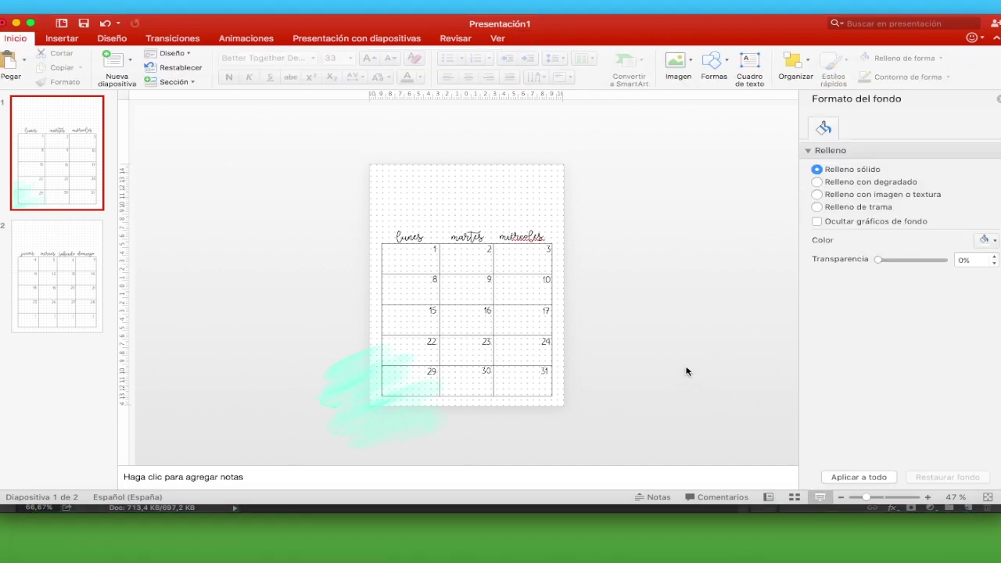
Preview the page as a slideshow, then move and shrink the watercolour to the top right.
{"action": "key", "text": "super+shift+Return"}
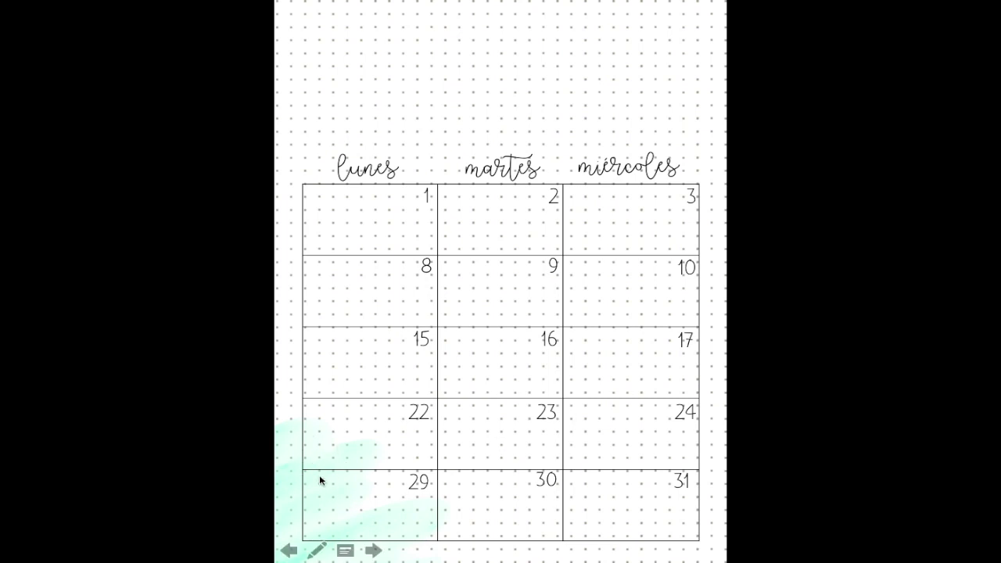
{"action": "key", "text": "Escape"}
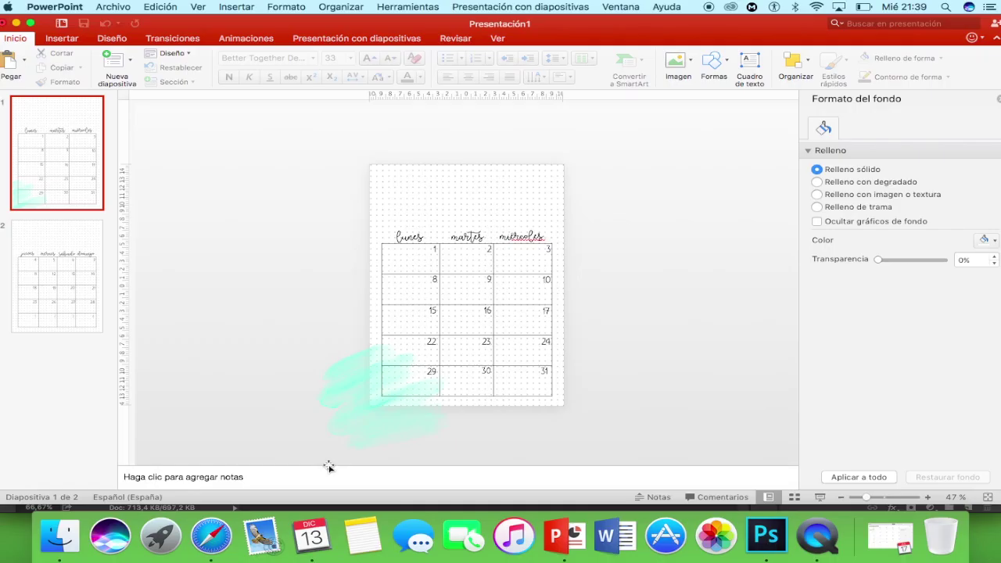
{"action": "left_click", "coordinate": [347, 420]}
{"action": "mouse_move", "coordinate": [423, 390]}
{"action": "left_mouse_down"}
{"action": "mouse_move", "coordinate": [518, 203]}
{"action": "mouse_move", "coordinate": [505, 212]}
{"action": "left_mouse_up"}
{"action": "left_click_drag", "start_coordinate": [618, 135], "coordinate": [596, 152]}
{"action": "left_click_drag", "start_coordinate": [496, 215], "coordinate": [519, 203]}
{"action": "left_click", "coordinate": [649, 284]}
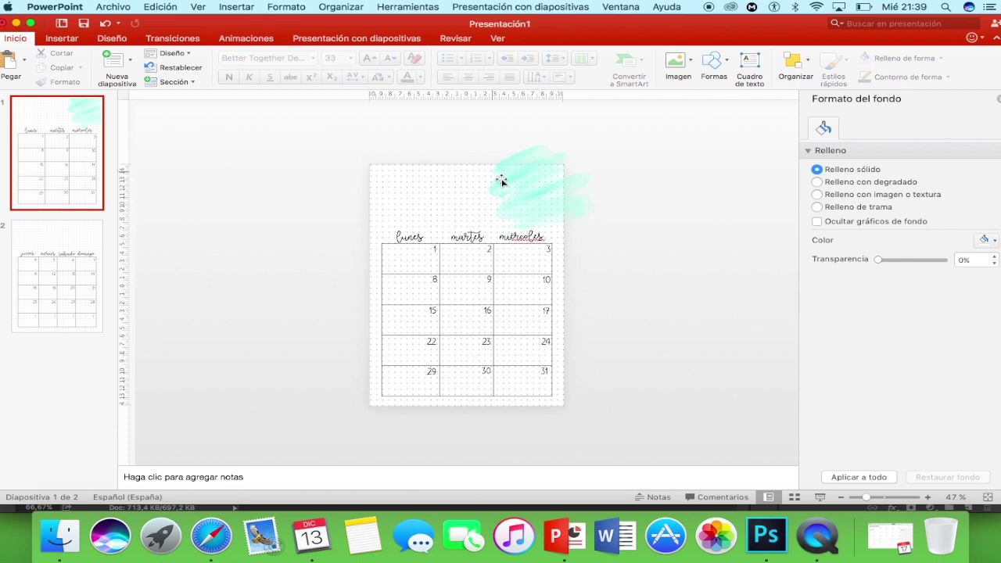
Fine-tune the watercolour above miércoles and export the page as PDF 'CALENDARIO MENSUAL ENERO 201'.
{"action": "left_click_drag", "start_coordinate": [534, 190], "coordinate": [541, 187]}
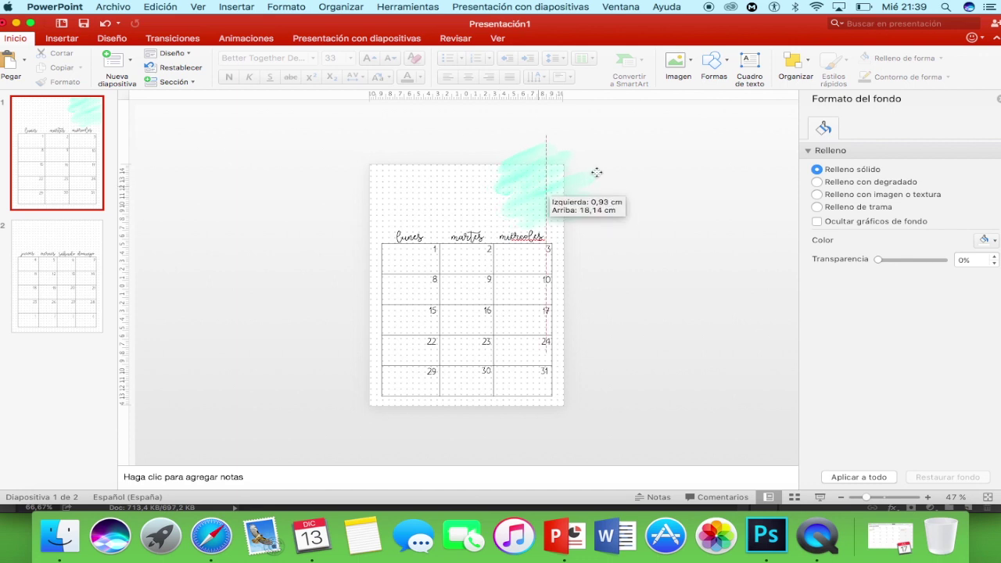
{"action": "left_click_drag", "start_coordinate": [596, 172], "coordinate": [597, 172]}
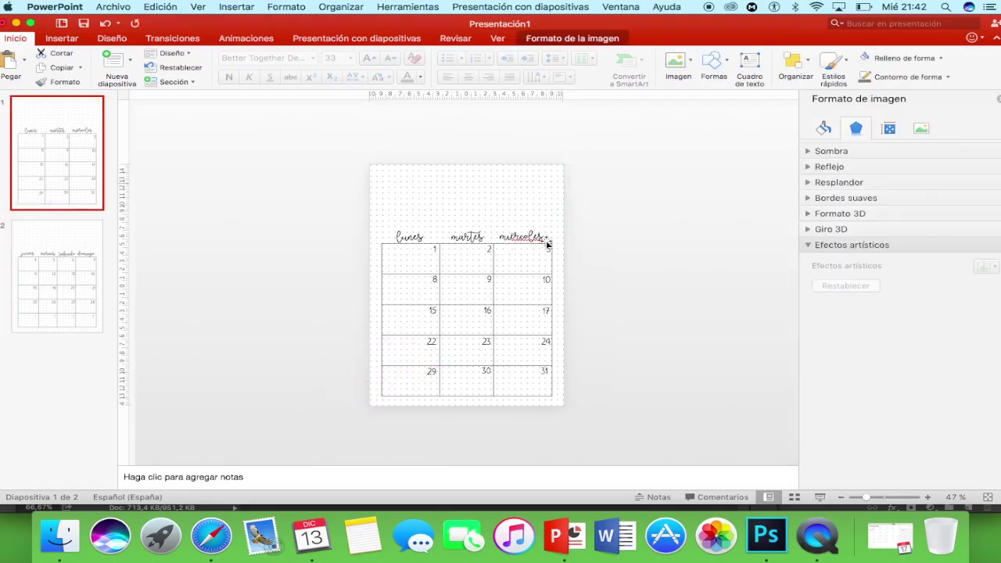
{"action": "left_click", "coordinate": [339, 257]}
{"action": "type", "text": "CALENDARIO MENSUAL ENERO 201"}
{"action": "left_click", "coordinate": [494, 141]}
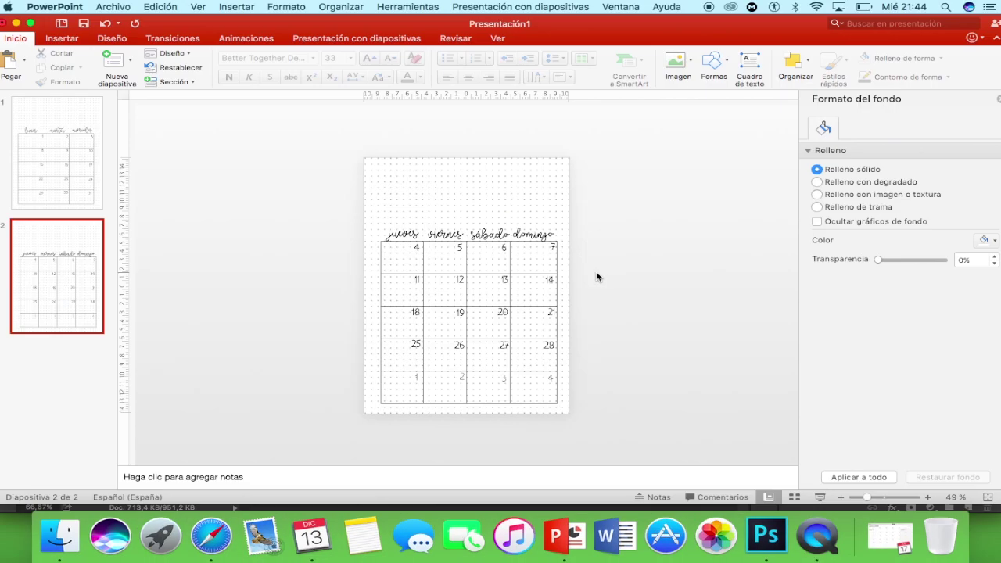
Add a new blank third slide after the calendar slides.
{"action": "left_click", "coordinate": [109, 63]}
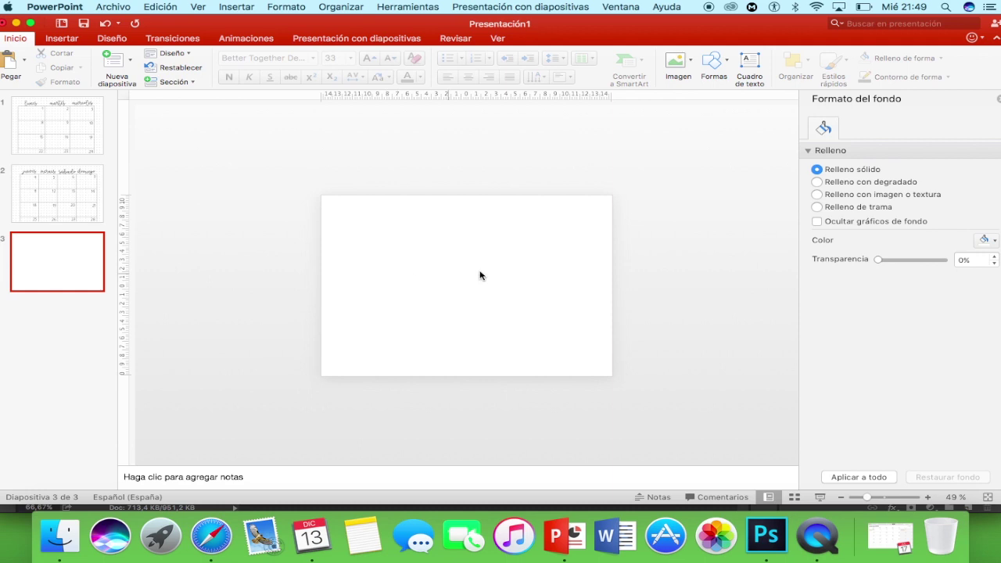
{"action": "left_click", "coordinate": [79, 185]}
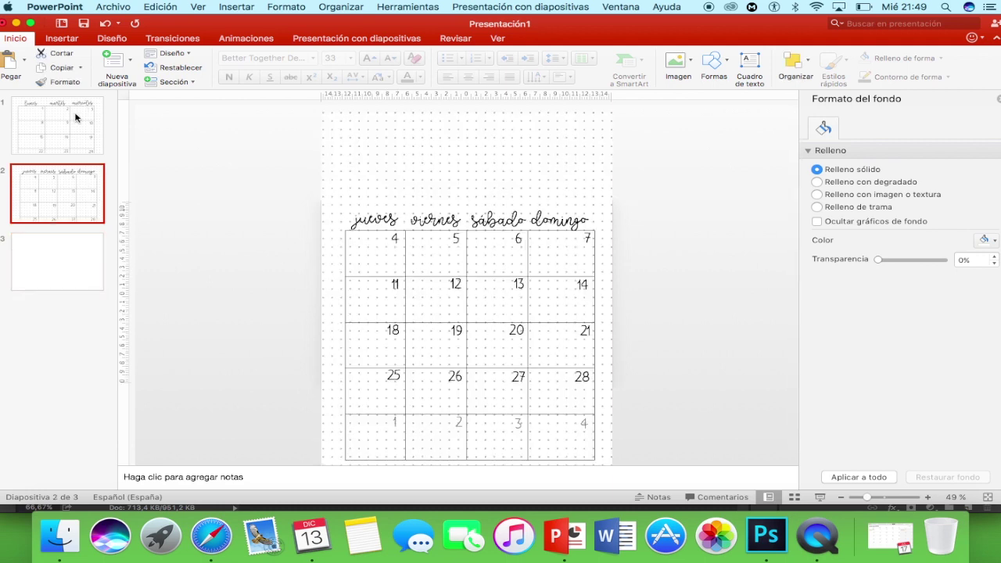
{"action": "left_click", "coordinate": [60, 259]}
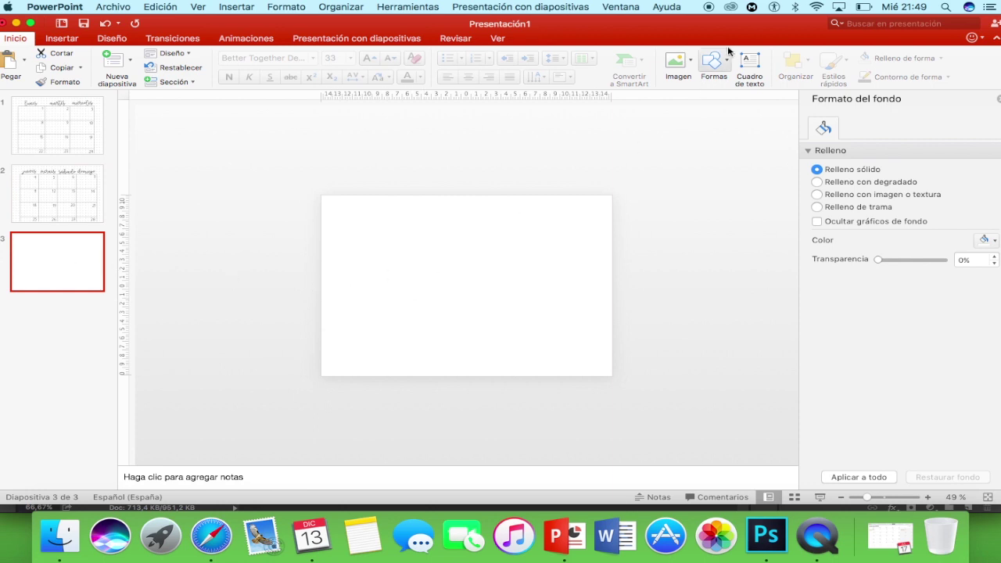
{"action": "left_click", "coordinate": [718, 63]}
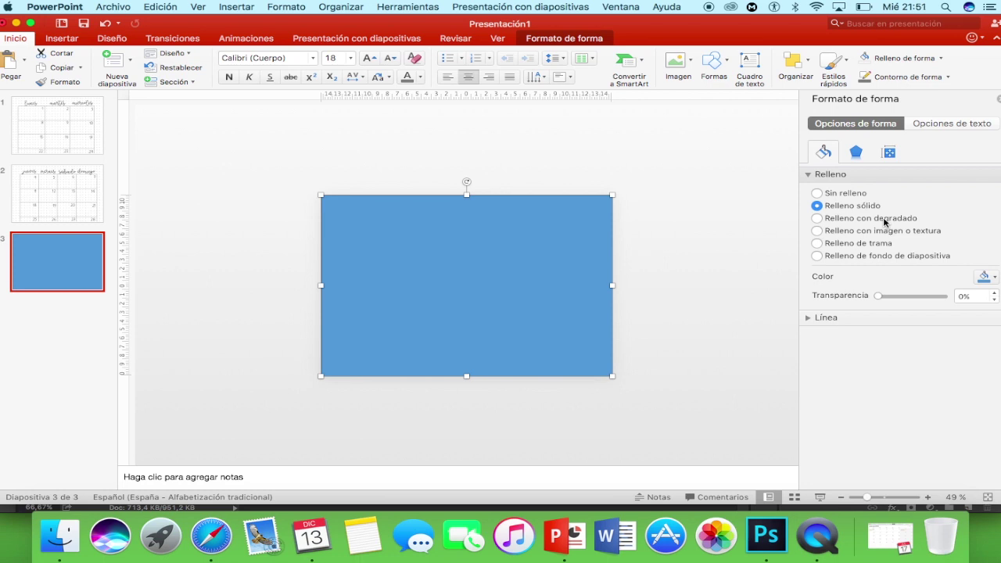
{"action": "left_click", "coordinate": [924, 232]}
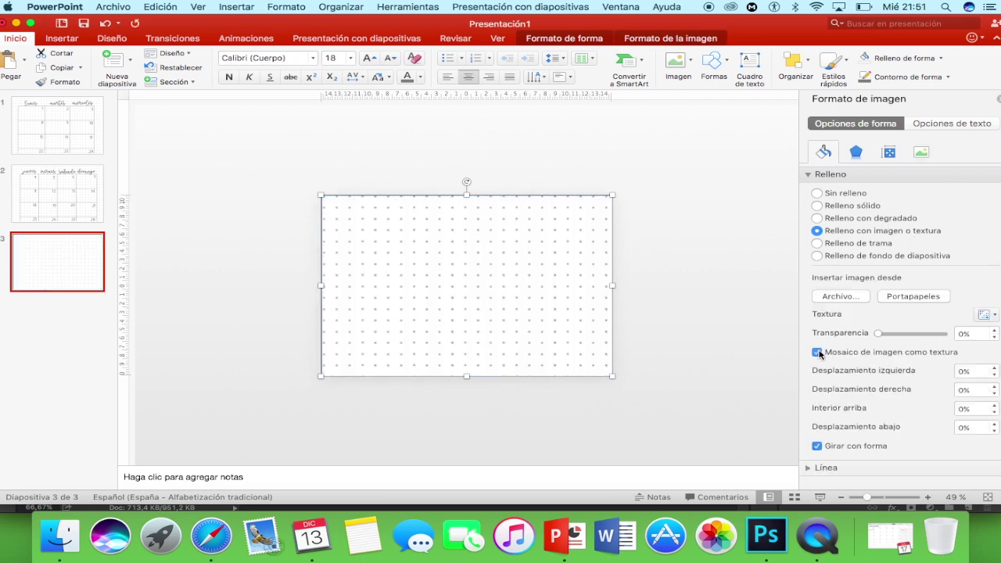
{"action": "left_click", "coordinate": [817, 353]}
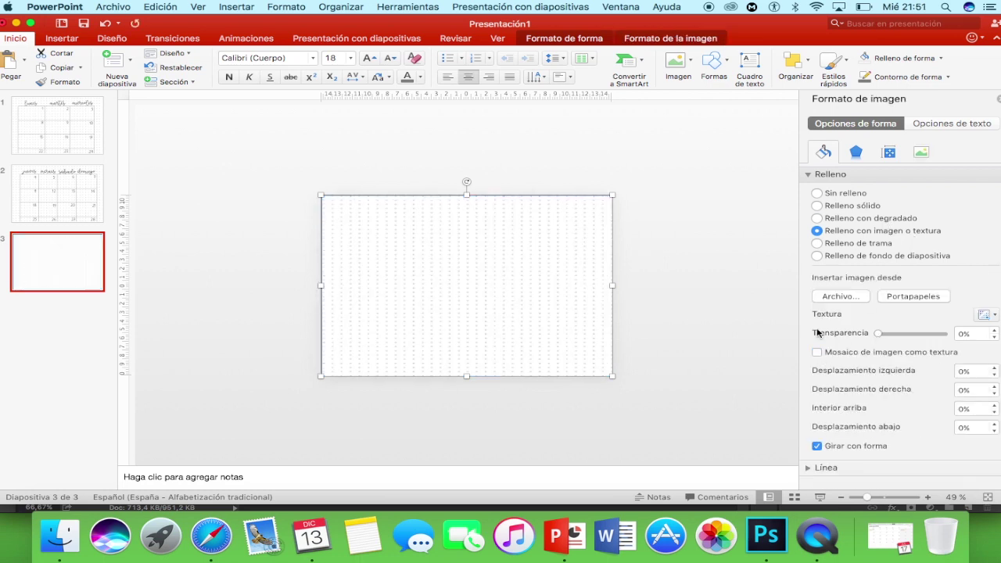
{"action": "left_click", "coordinate": [548, 259]}
{"action": "left_click", "coordinate": [553, 250]}
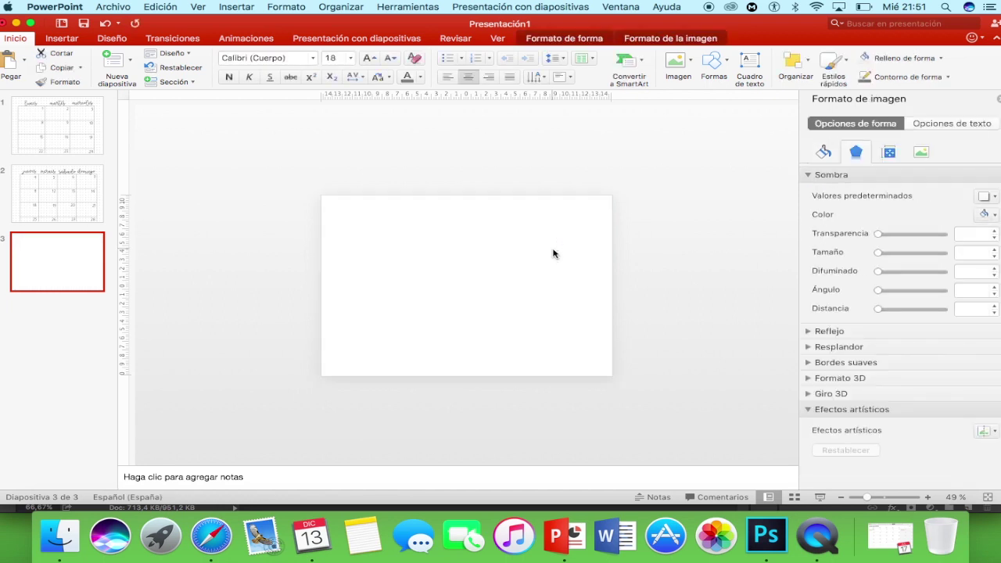
{"action": "left_click", "coordinate": [507, 193]}
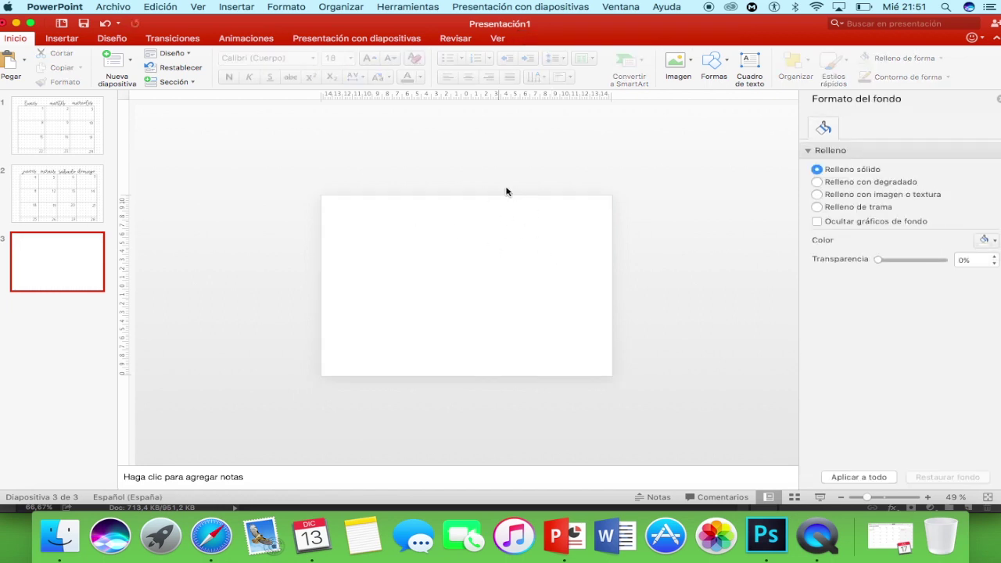
Insert the DOT GRID Gray.jpg picture onto the third slide.
{"action": "left_click", "coordinate": [687, 63]}
{"action": "left_click", "coordinate": [696, 98]}
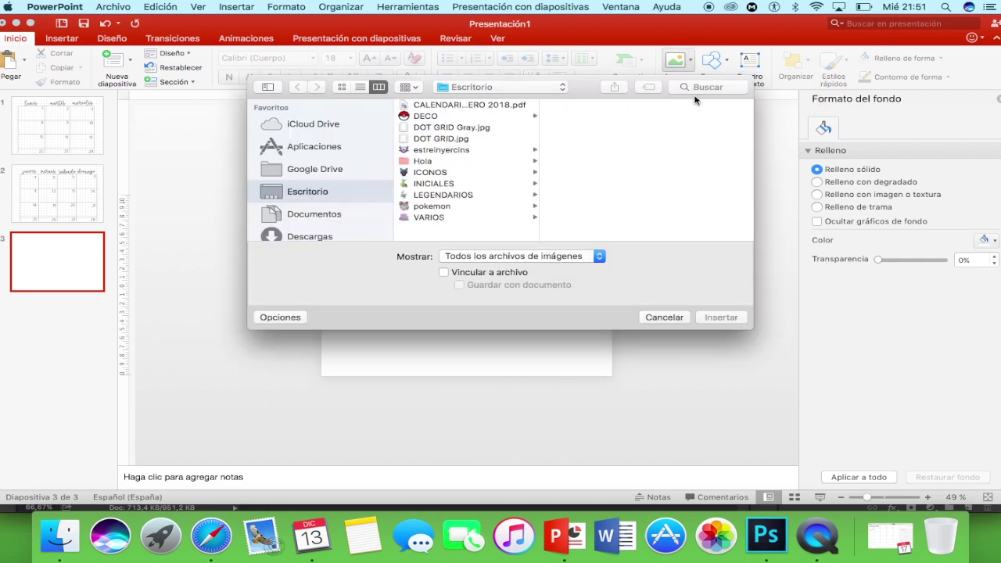
{"action": "left_click", "coordinate": [460, 128]}
{"action": "left_click", "coordinate": [721, 317]}
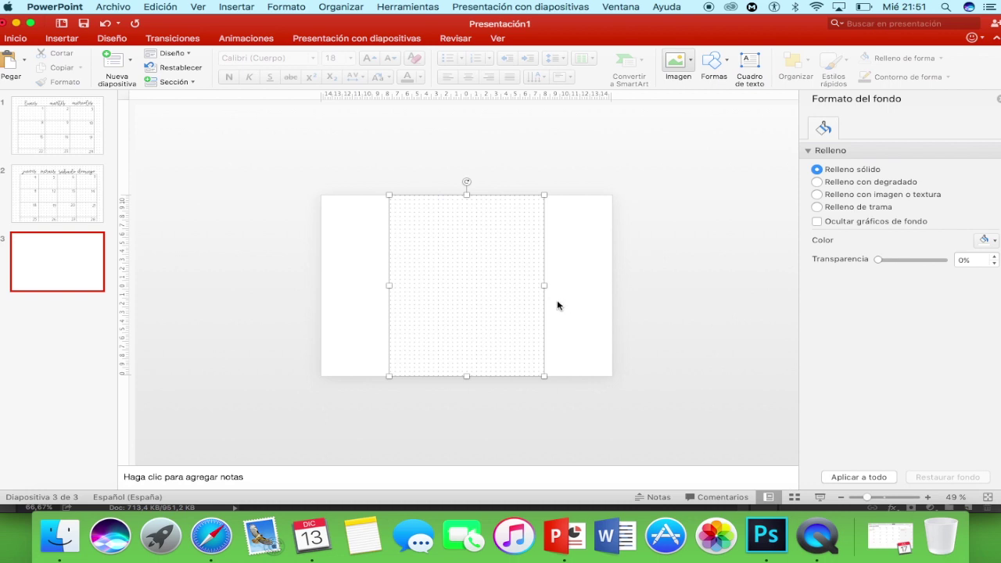
Duplicate the dot-grid picture, placing copies on the slide's left and right halves.
{"action": "left_click_drag", "start_coordinate": [507, 295], "coordinate": [410, 298]}
{"action": "key", "text": "super+c"}
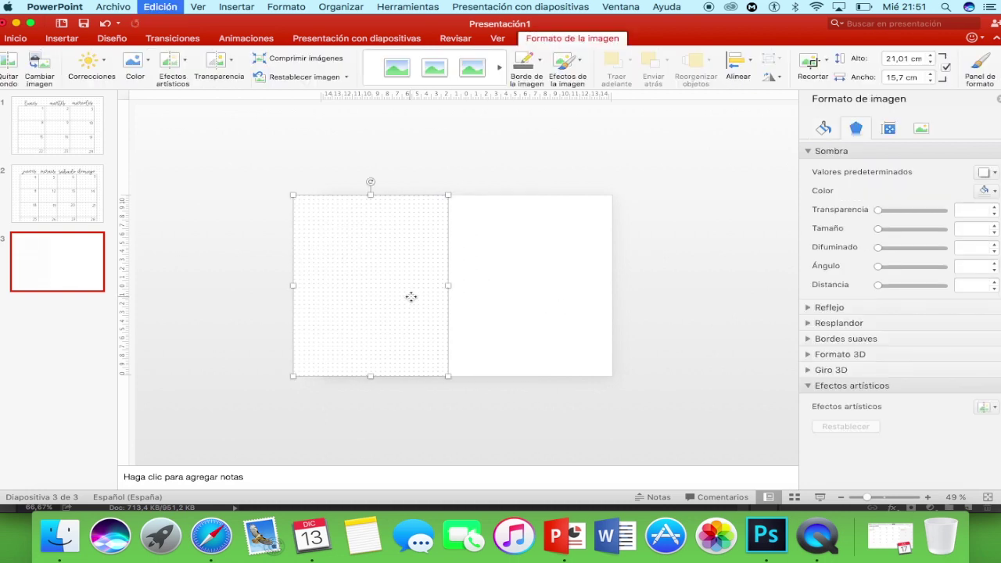
{"action": "key", "text": "super+v"}
{"action": "mouse_move", "coordinate": [445, 284]}
{"action": "left_mouse_down"}
{"action": "mouse_move", "coordinate": [496, 270]}
{"action": "mouse_move", "coordinate": [615, 271]}
{"action": "mouse_move", "coordinate": [590, 278]}
{"action": "mouse_move", "coordinate": [603, 286]}
{"action": "mouse_move", "coordinate": [529, 291]}
{"action": "left_mouse_up"}
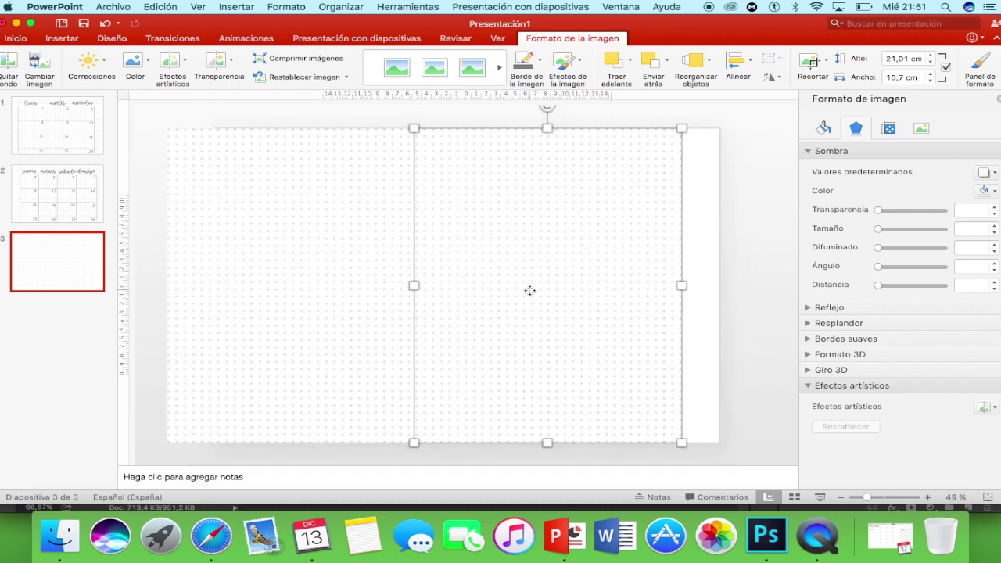
Stretch the dot-grid picture to 21 × 29.76 cm so it fills the landscape slide.
{"action": "scroll", "coordinate": [529, 290], "scroll_direction": "up", "scroll_amount": 5}
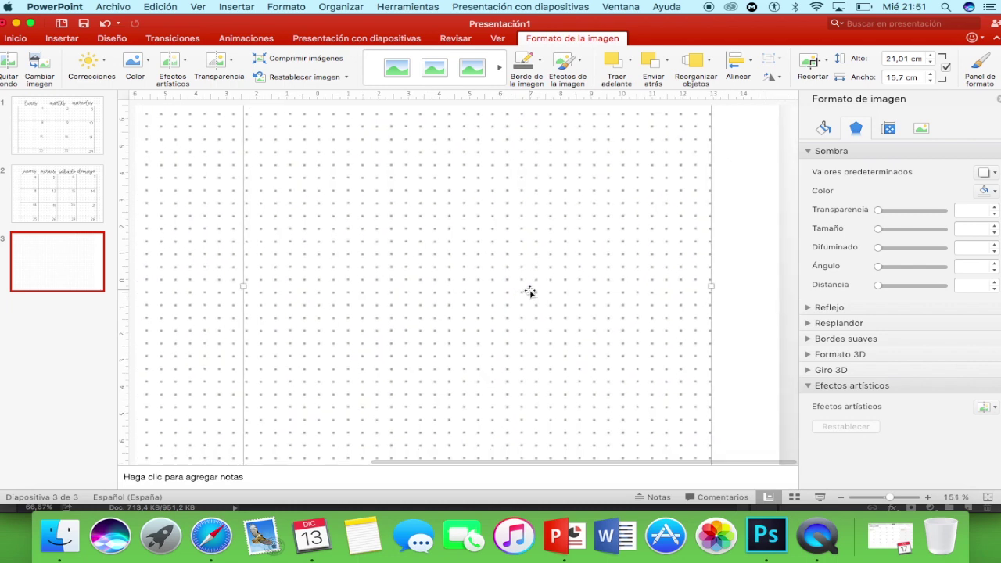
{"action": "left_click", "coordinate": [466, 234]}
{"action": "scroll", "coordinate": [466, 235], "scroll_direction": "down", "scroll_amount": 5}
{"action": "left_click", "coordinate": [545, 250]}
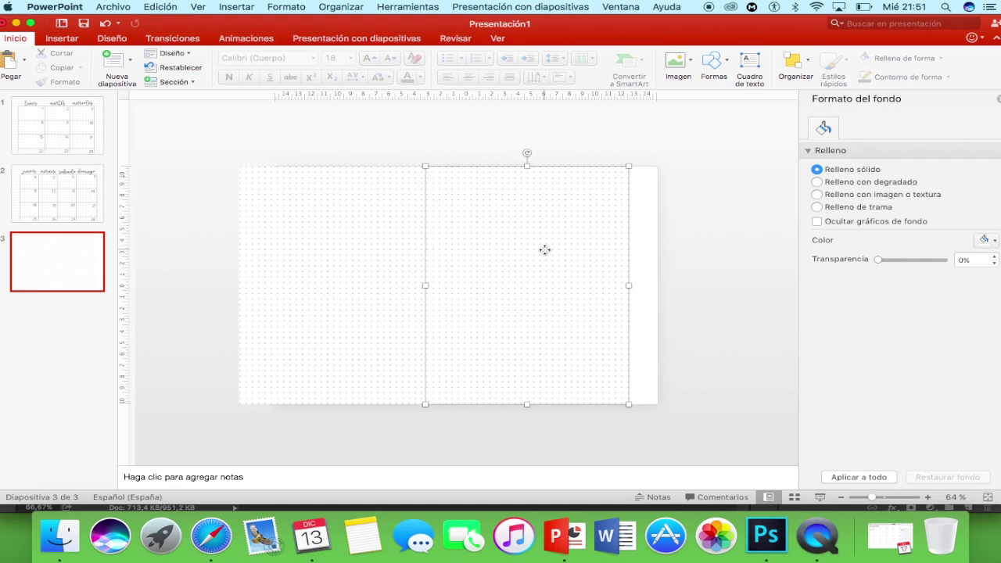
{"action": "double_click", "coordinate": [545, 250]}
{"action": "left_click_drag", "start_coordinate": [255, 268], "coordinate": [212, 288]}
Save the stretched dot-grid picture out as an image file.
{"action": "right_click", "coordinate": [537, 234]}
{"action": "left_click", "coordinate": [602, 346]}
{"action": "left_click", "coordinate": [606, 256]}
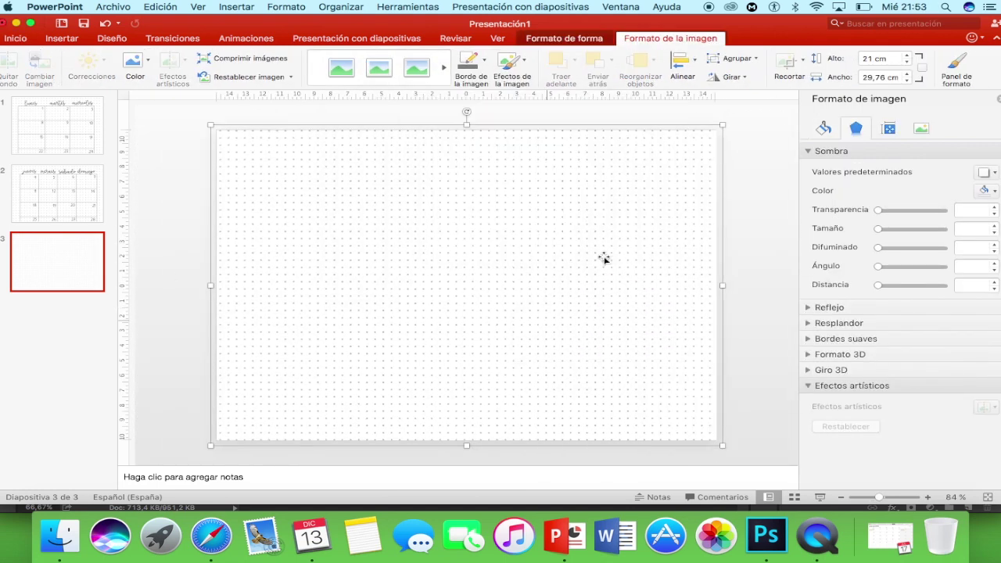
{"action": "key", "text": "Delete"}
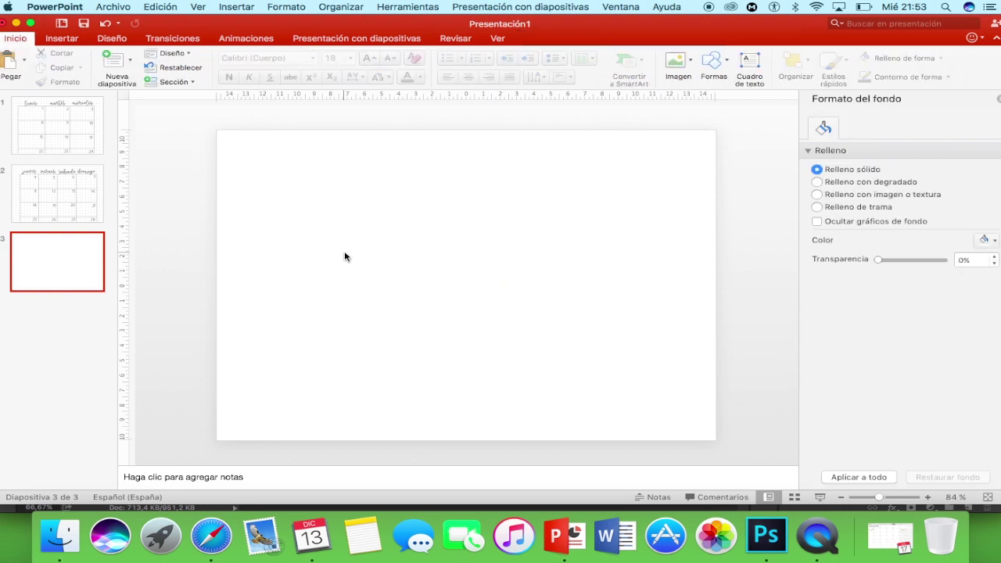
{"action": "key", "text": "super+z"}
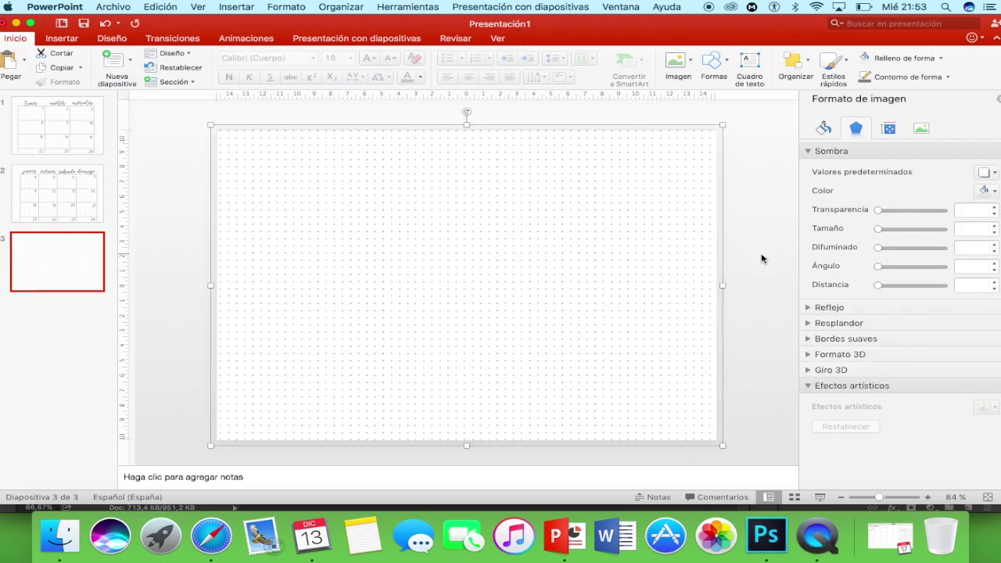
Resize the table over the dot grid and give it thin plain black borders.
{"action": "key", "text": "Escape"}
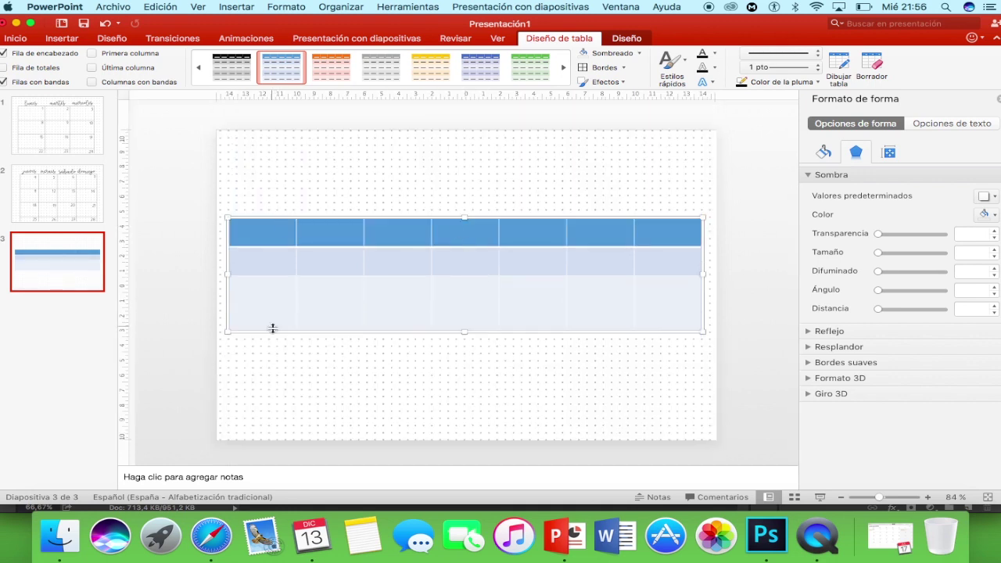
{"action": "left_click_drag", "start_coordinate": [273, 329], "coordinate": [302, 402]}
{"action": "key", "text": "super+z"}
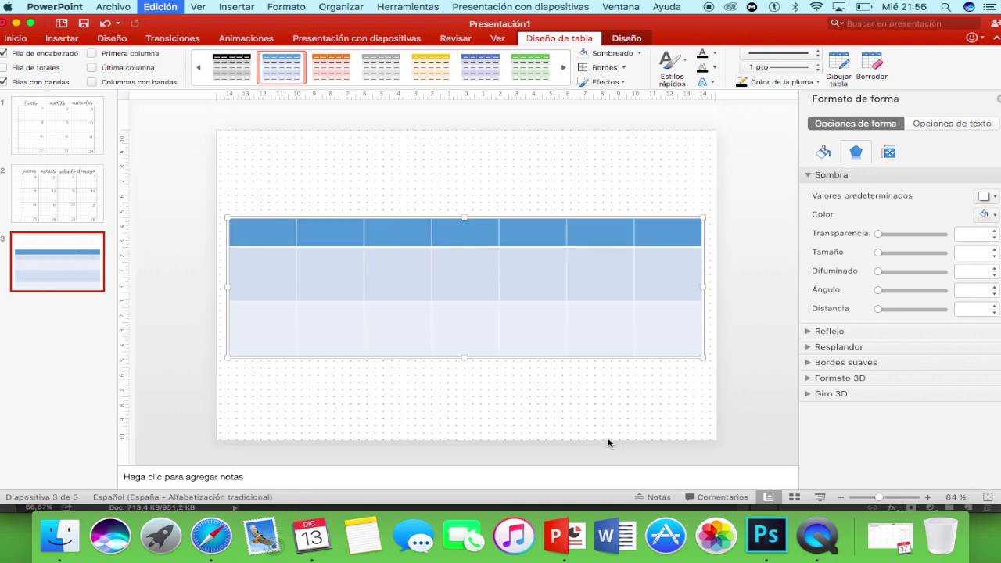
{"action": "left_click", "coordinate": [603, 67]}
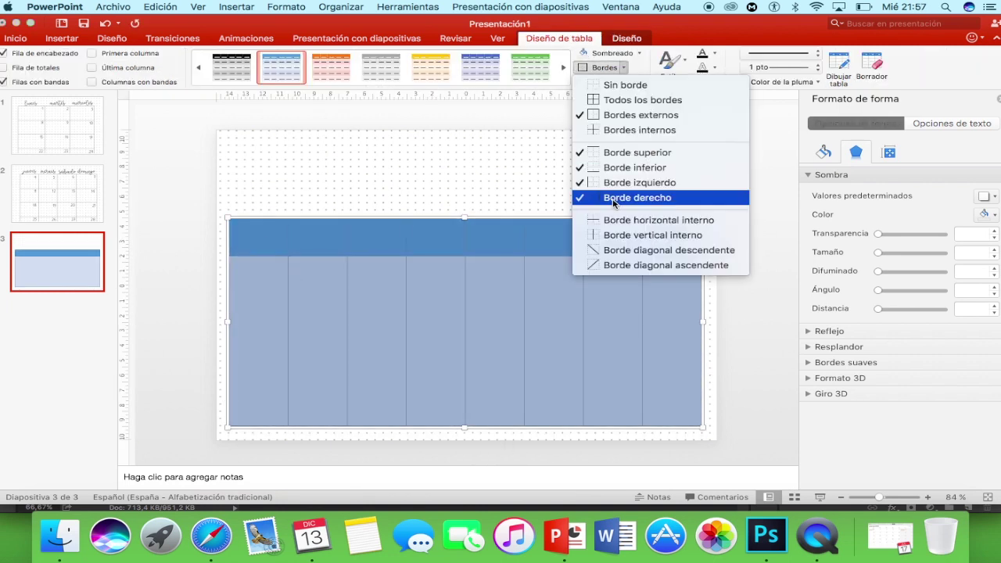
{"action": "left_click", "coordinate": [614, 199]}
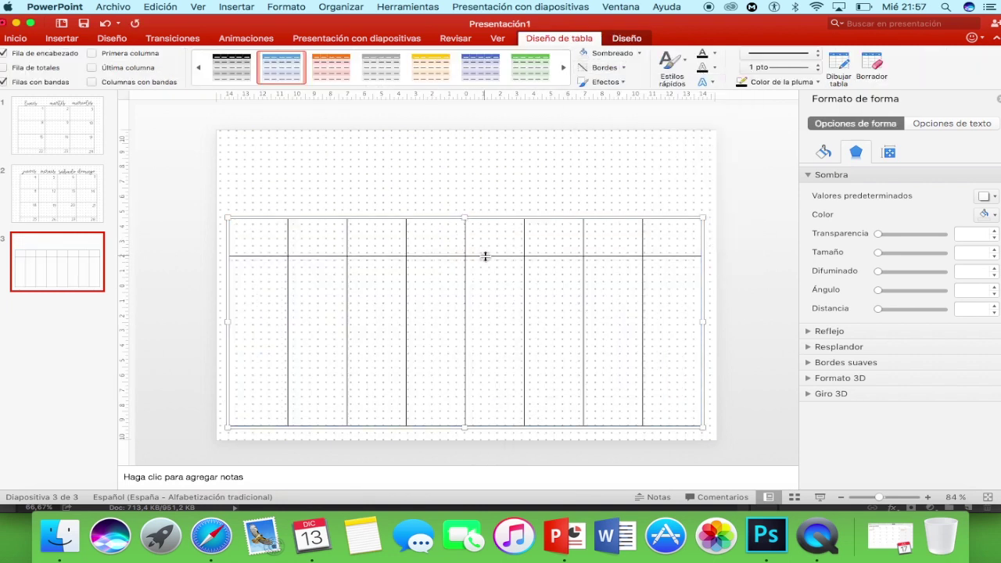
Set the table's cell text size to 10.
{"action": "left_click", "coordinate": [252, 243]}
{"action": "left_click", "coordinate": [14, 43]}
{"action": "left_click", "coordinate": [336, 58]}
{"action": "type", "text": "1"}
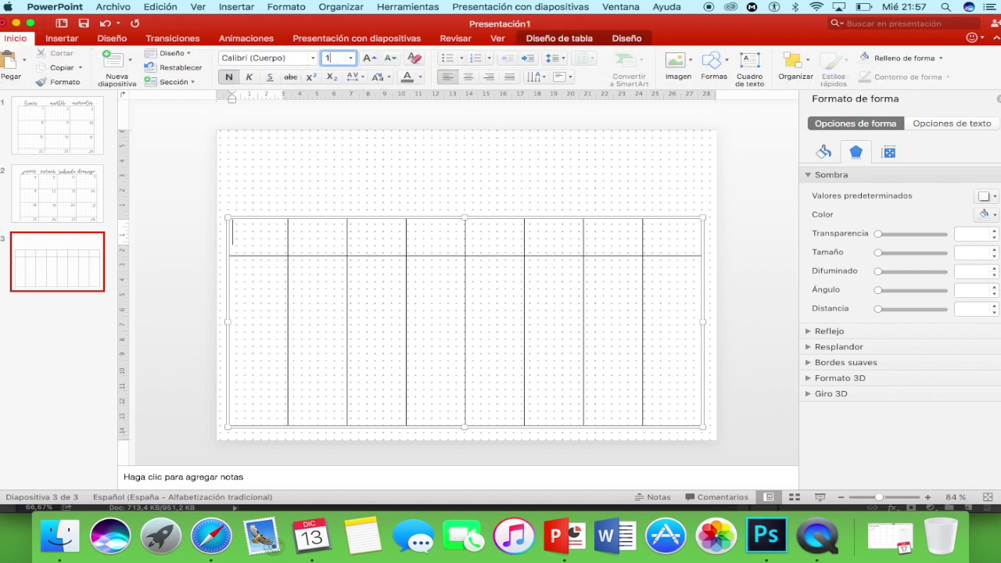
{"action": "key", "text": "Return"}
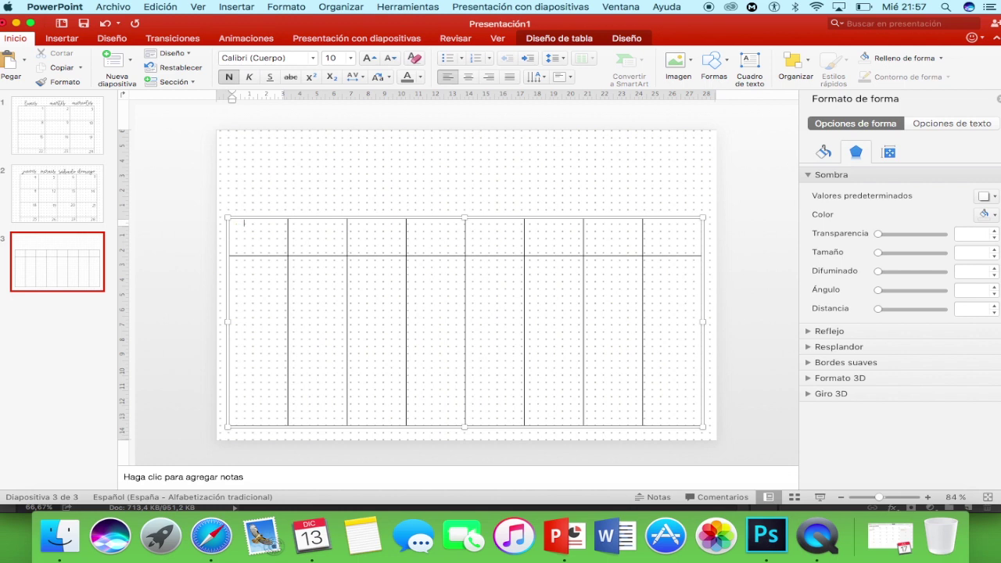
Set the header row to Better Together Demo, labelled Hora, lunes through domingo.
{"action": "key", "text": "super+a"}
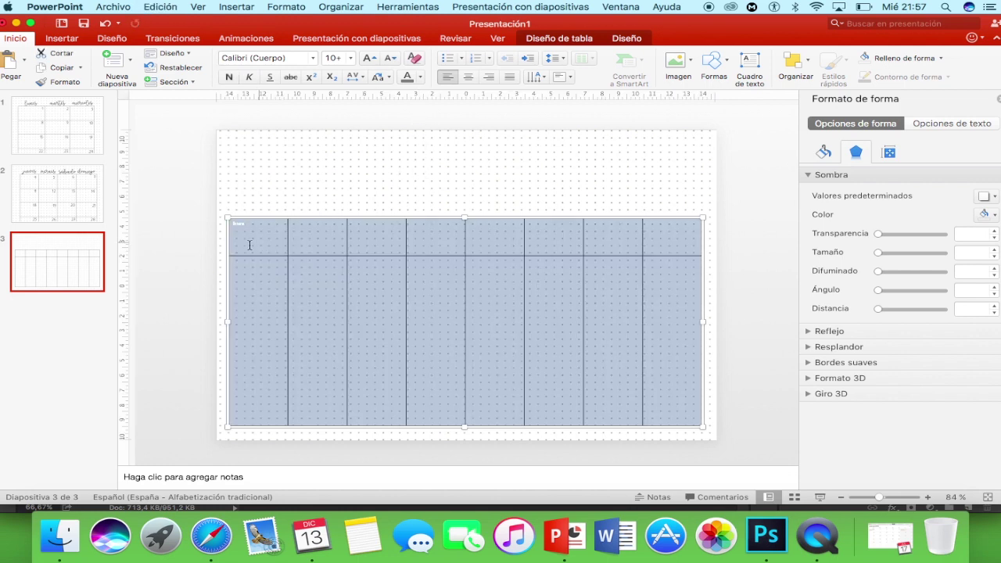
{"action": "left_click", "coordinate": [239, 233]}
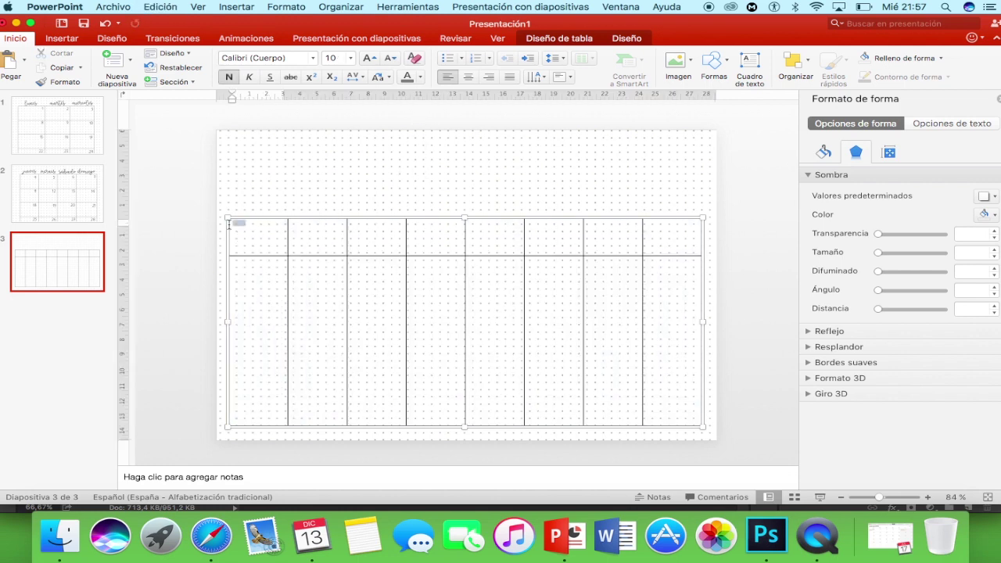
{"action": "left_click", "coordinate": [278, 58]}
{"action": "type", "text": "Better Together De..."}
{"action": "key", "text": "Return"}
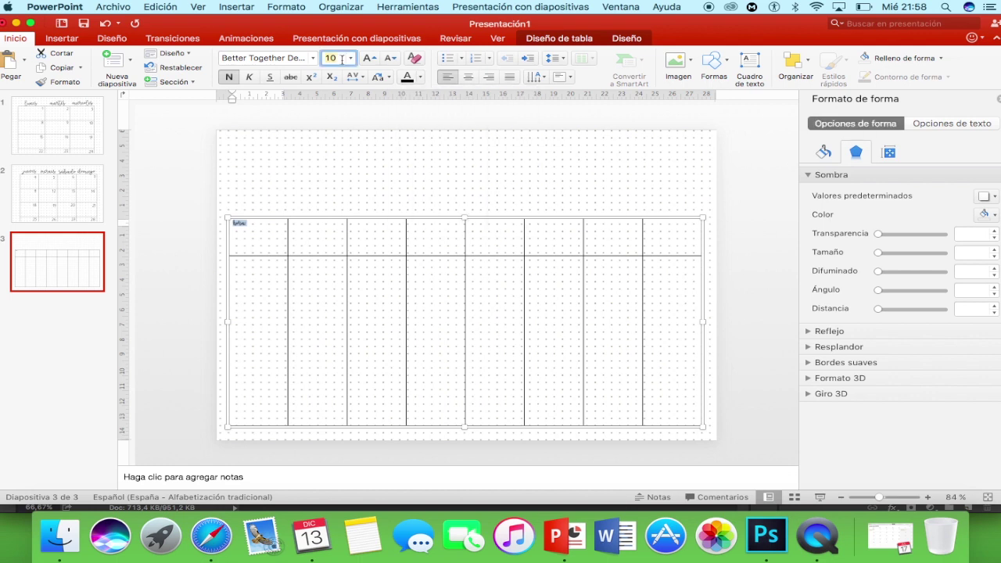
{"action": "type", "text": "33"}
{"action": "left_click_drag", "start_coordinate": [240, 239], "coordinate": [259, 244]}
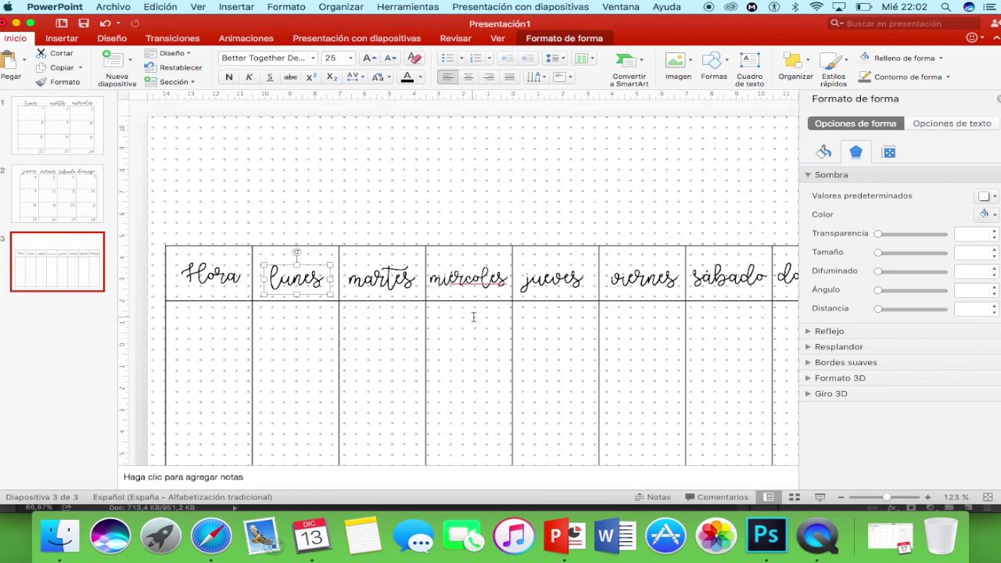
{"action": "left_click", "coordinate": [401, 184]}
{"action": "left_click", "coordinate": [401, 184]}
{"action": "scroll", "coordinate": [401, 184], "scroll_direction": "down", "scroll_amount": 5}
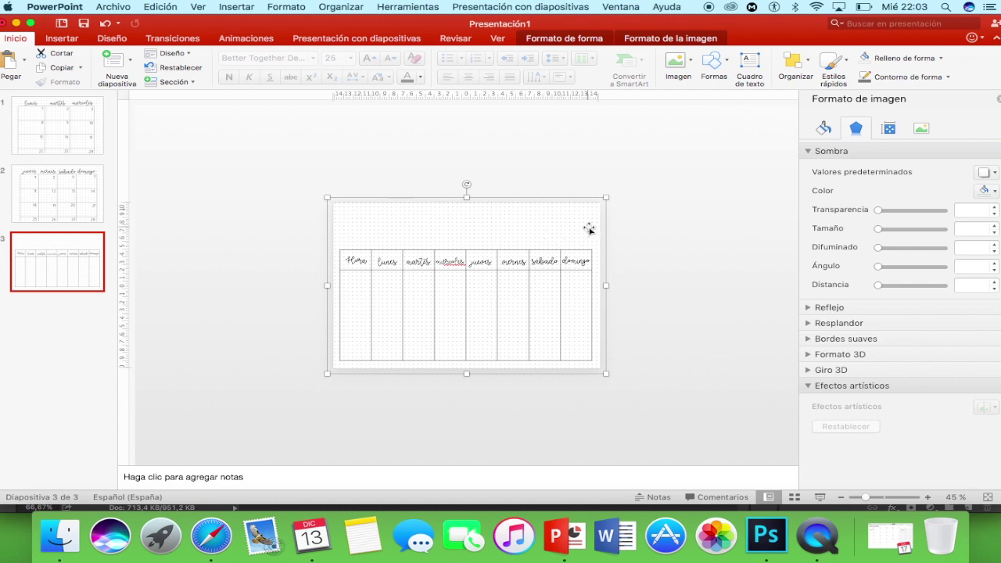
Delete the two calendar slides and add 'De _ _ : _ _ horas a _ _ : _ _ horas' under Hora.
{"action": "left_click", "coordinate": [648, 220]}
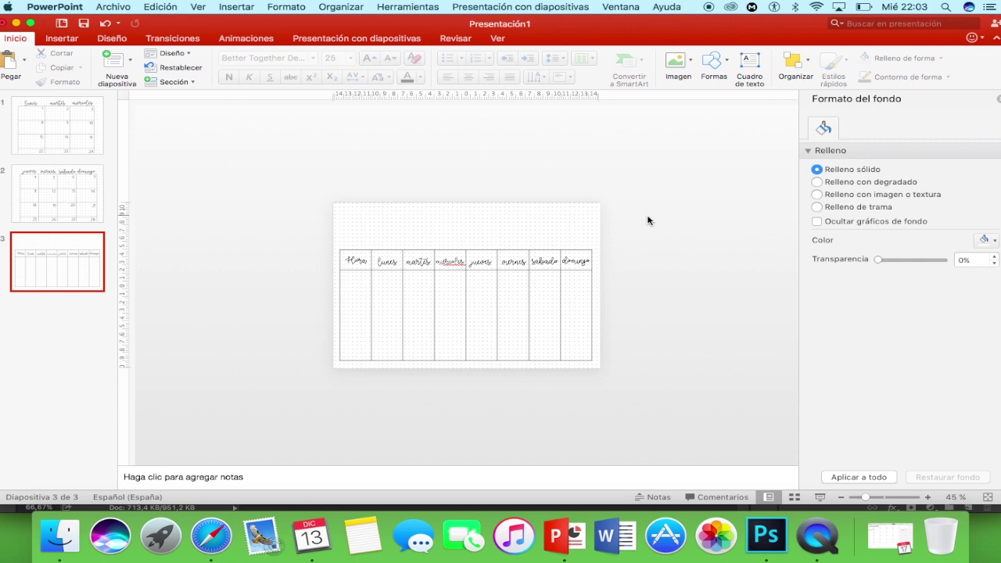
{"action": "left_click", "coordinate": [81, 133]}
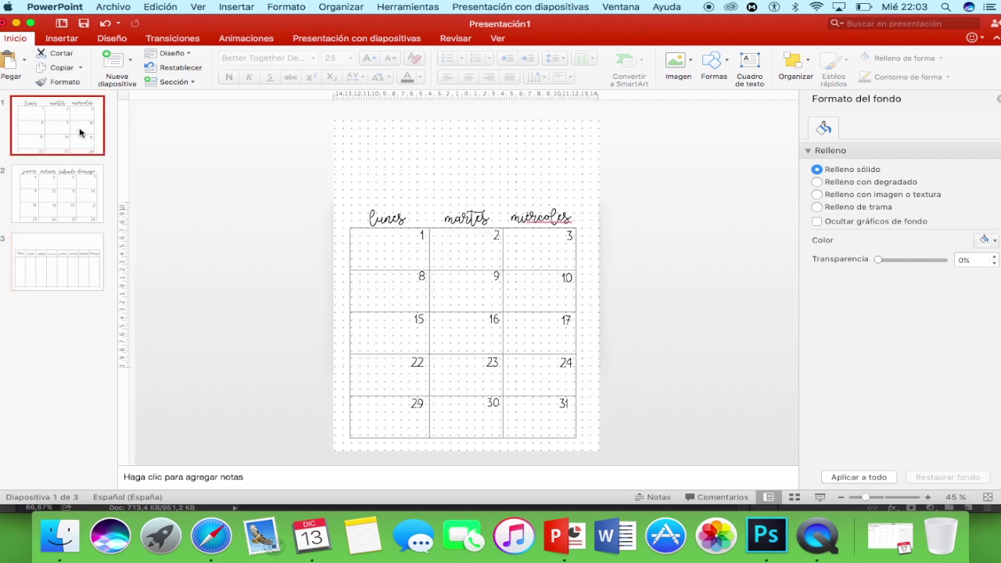
{"action": "key", "text": "Delete"}
{"action": "key", "text": "Delete"}
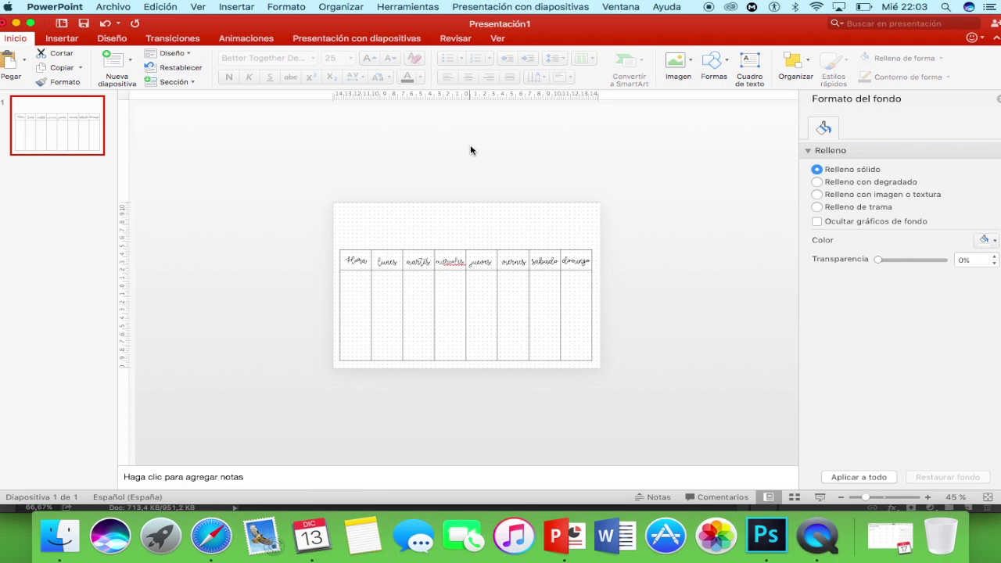
{"action": "type", "text": "_ _ : _ _ horas a _ _ : _ _ horas"}
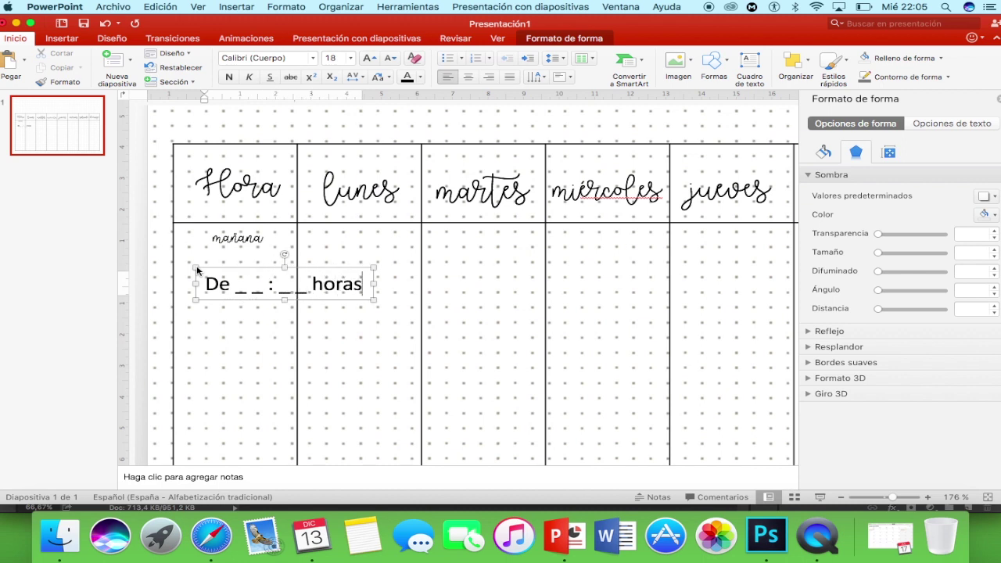
Narrow the mañana time-range text to three lines and fit it into the Hora column.
{"action": "key", "text": "super+a"}
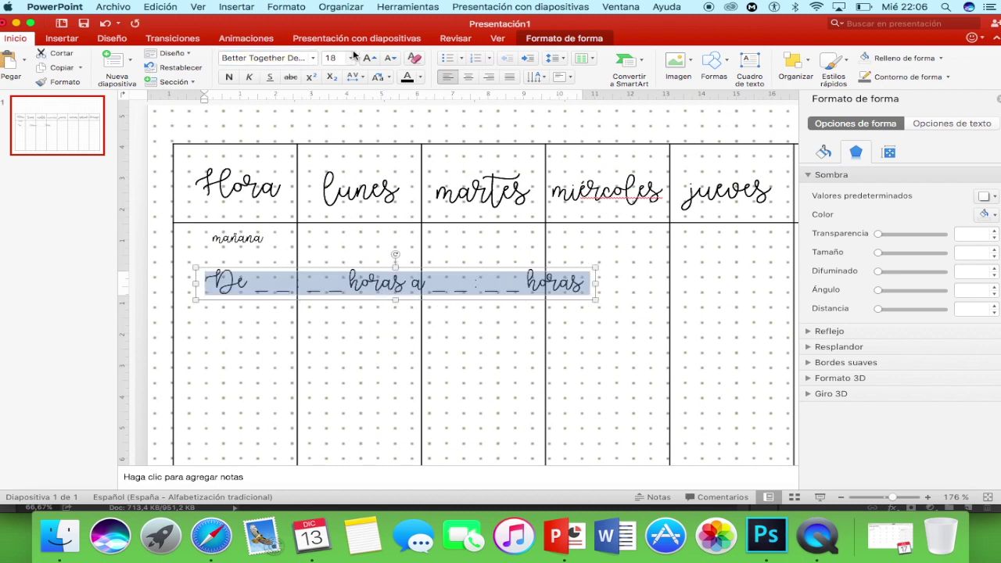
{"action": "left_click_drag", "start_coordinate": [598, 284], "coordinate": [313, 353]}
{"action": "left_click_drag", "start_coordinate": [258, 290], "coordinate": [259, 253]}
Copy the mañana block down as Tarde and Noche, then add a new blank slide.
{"action": "left_click", "coordinate": [238, 238]}
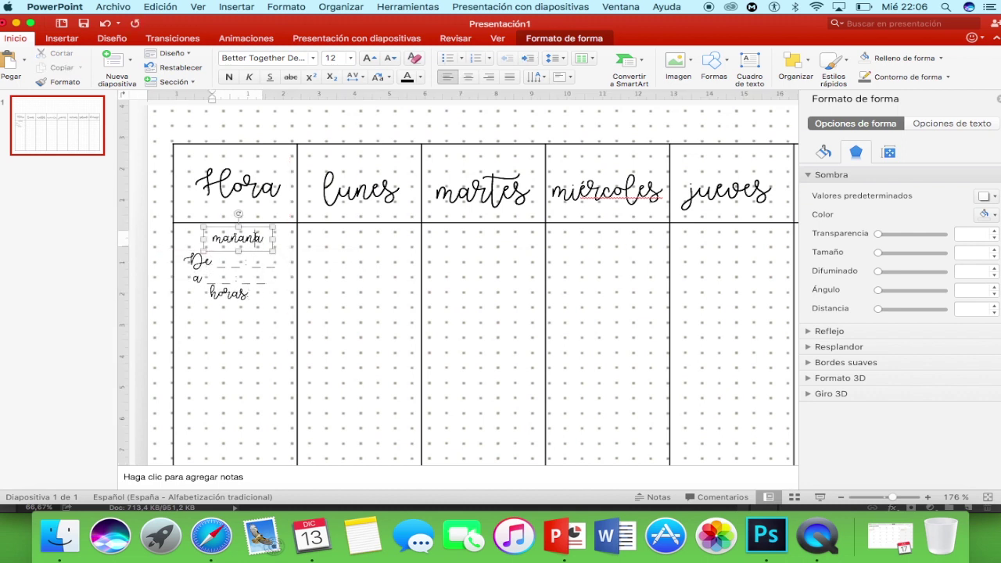
{"action": "scroll", "coordinate": [257, 292], "scroll_direction": "down", "scroll_amount": 3}
{"action": "left_click_drag", "start_coordinate": [259, 250], "coordinate": [302, 328], "text": "alt"}
{"action": "type", "text": "Tarde"}
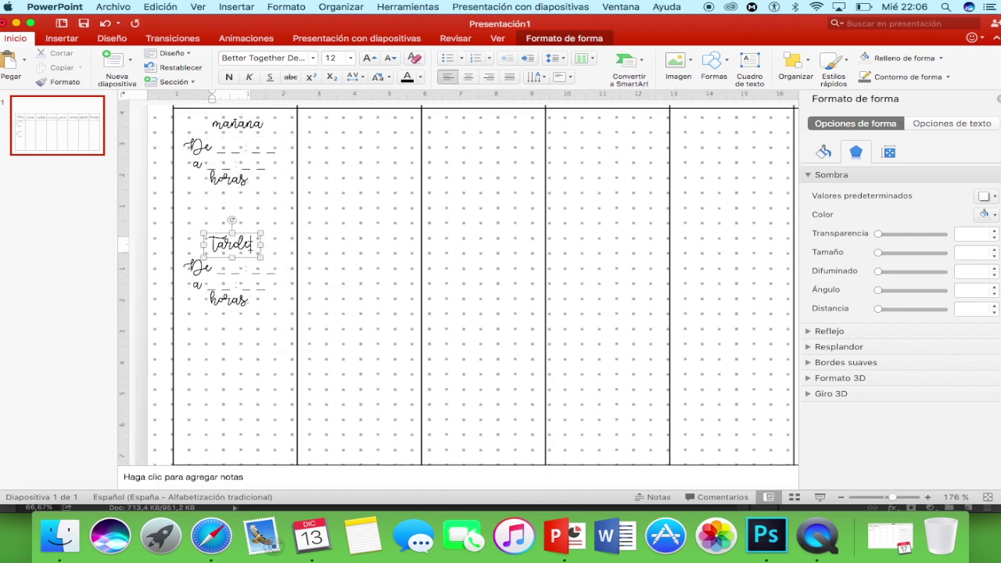
{"action": "left_click_drag", "start_coordinate": [235, 156], "coordinate": [235, 383], "text": "alt"}
{"action": "double_click", "coordinate": [237, 348]}
{"action": "type", "text": "Noche"}
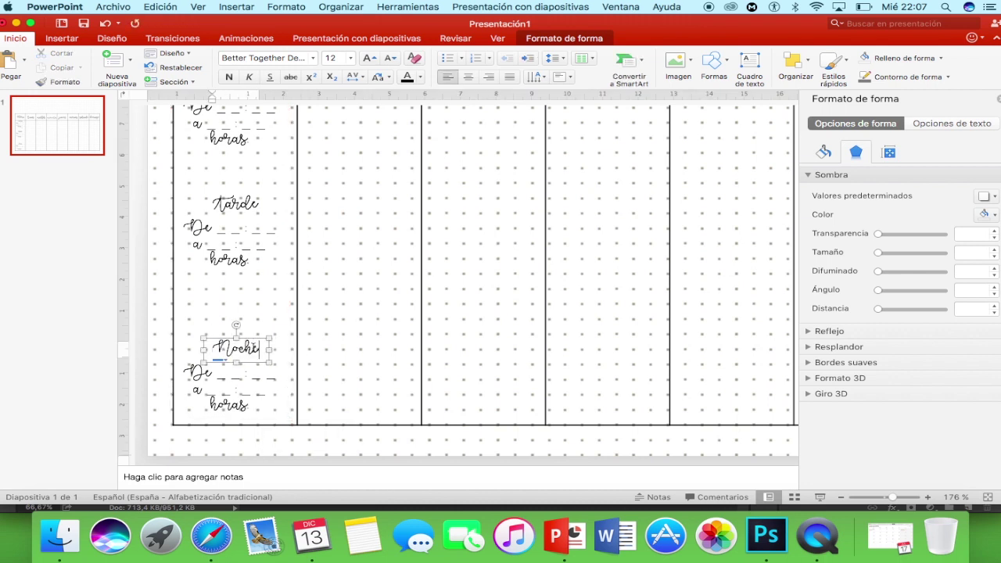
{"action": "key", "text": "super+shift+n"}
{"action": "left_click", "coordinate": [749, 67]}
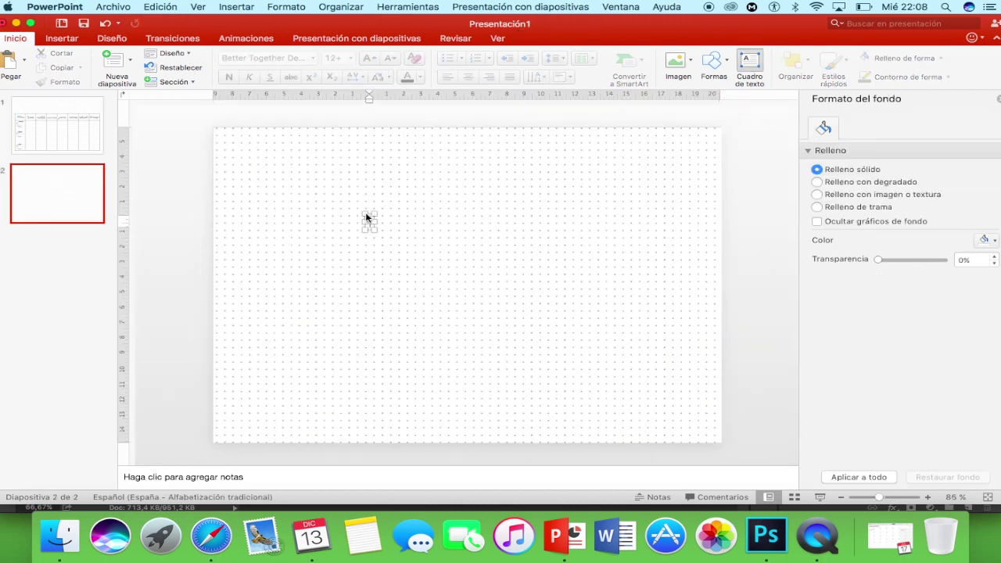
Add a 'categoría de colores' text box in Better Together Demo font on the new slide.
{"action": "left_click", "coordinate": [366, 218]}
{"action": "type", "text": "categoría"}
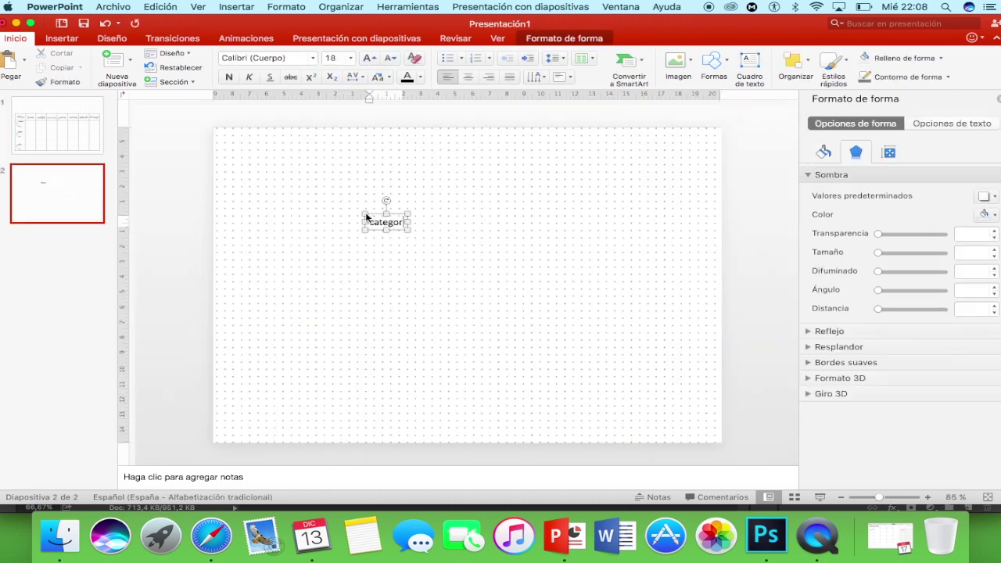
{"action": "type", "text": " de colores"}
{"action": "key", "text": "super+a"}
{"action": "left_click", "coordinate": [280, 61]}
{"action": "type", "text": "Bet"}
{"action": "key", "text": "Return"}
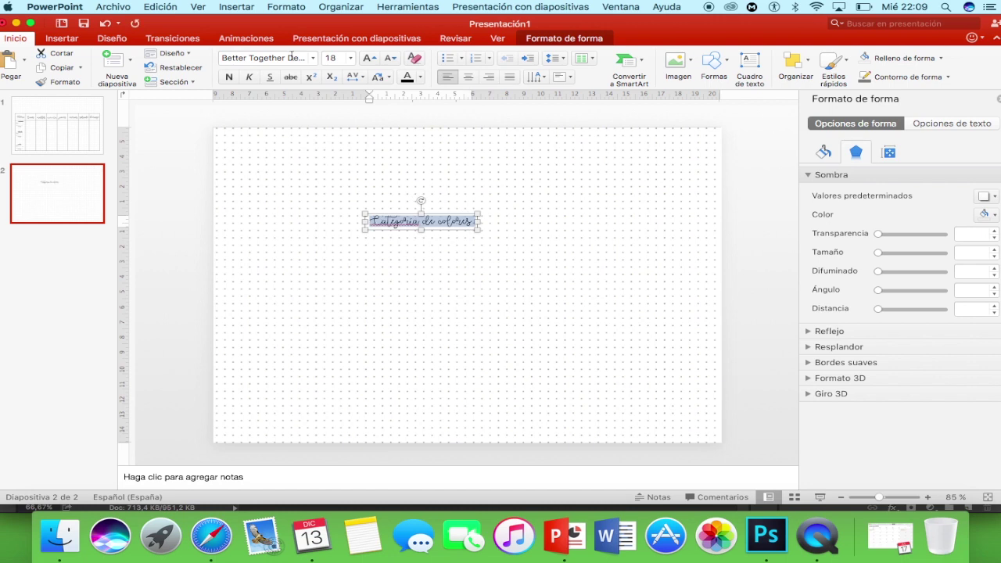
Set the title to size 30 and move it toward the top-left corner.
{"action": "left_click", "coordinate": [329, 59]}
{"action": "key", "text": "Return"}
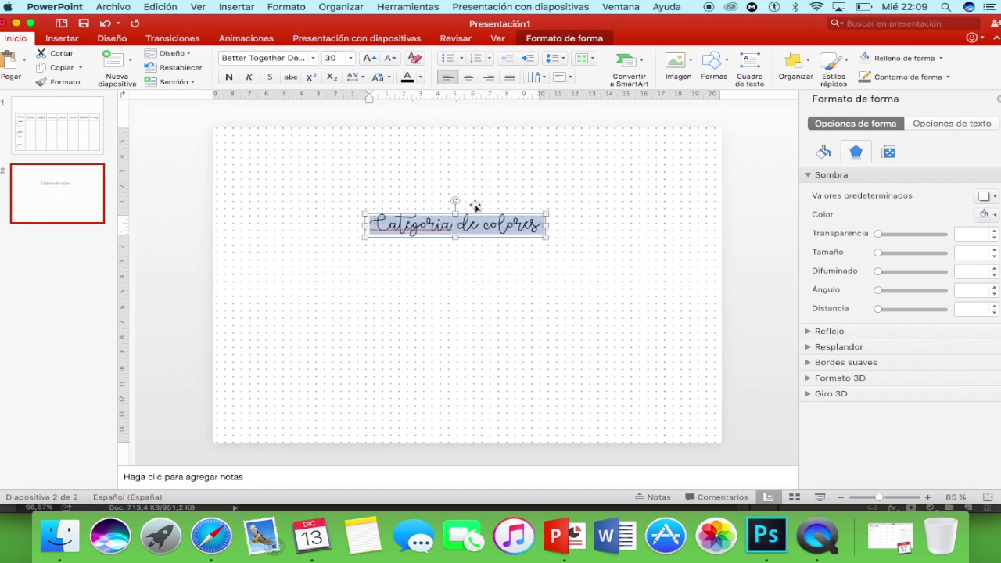
{"action": "left_click_drag", "start_coordinate": [484, 213], "coordinate": [345, 145]}
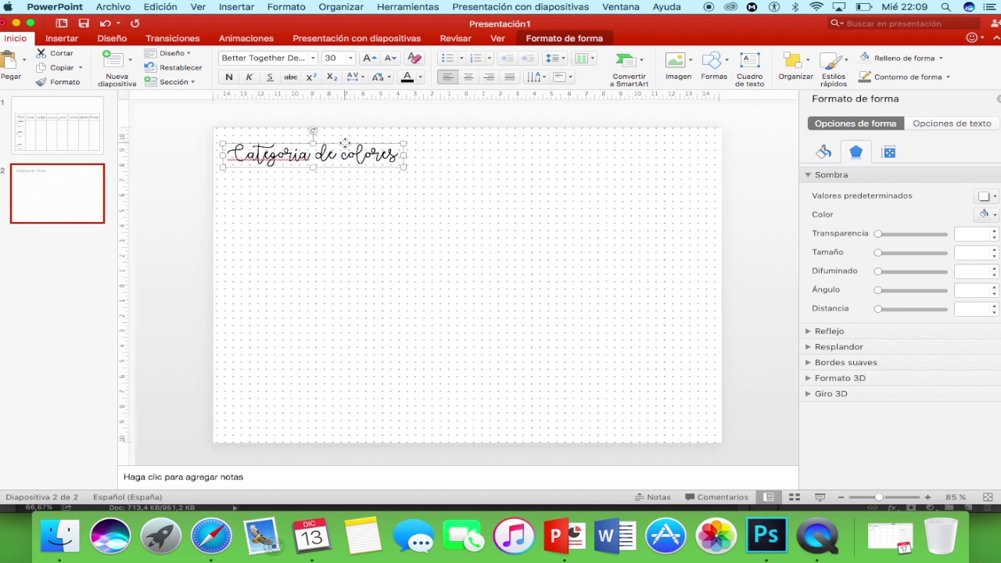
{"action": "left_click", "coordinate": [174, 135]}
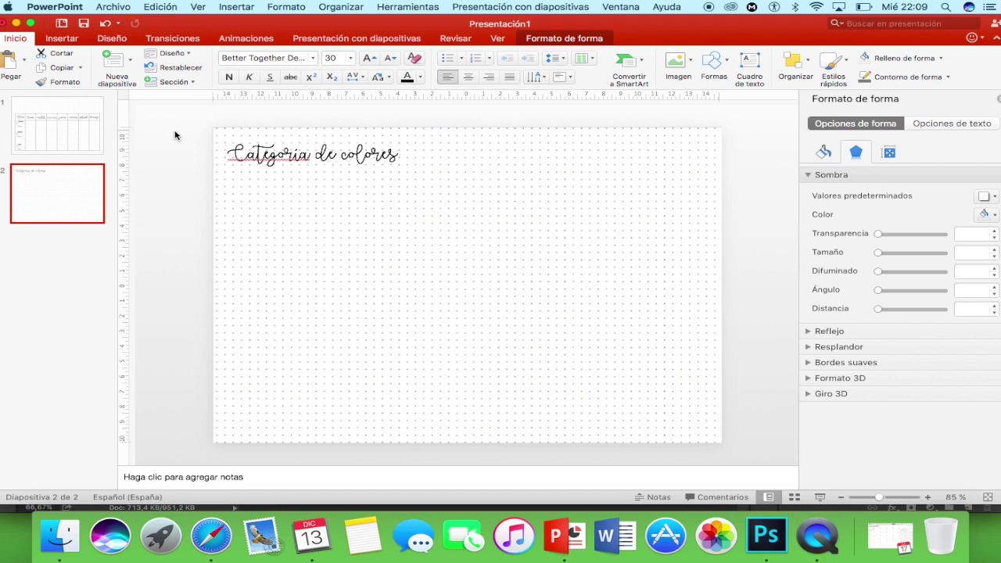
Enlarge the title to size 36 and reposition it at the top-left.
{"action": "triple_click", "coordinate": [276, 154]}
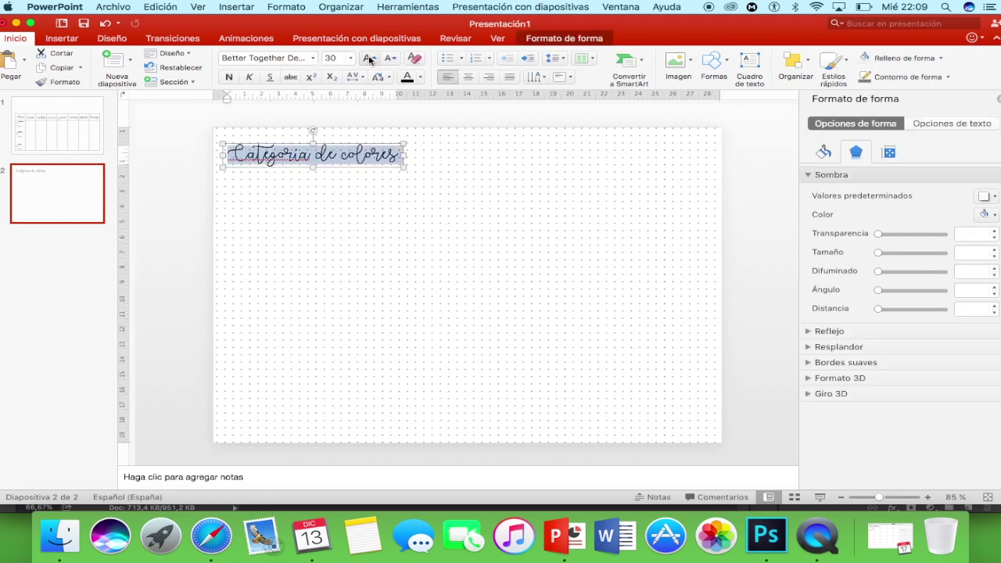
{"action": "left_click", "coordinate": [370, 60]}
{"action": "left_click", "coordinate": [370, 61]}
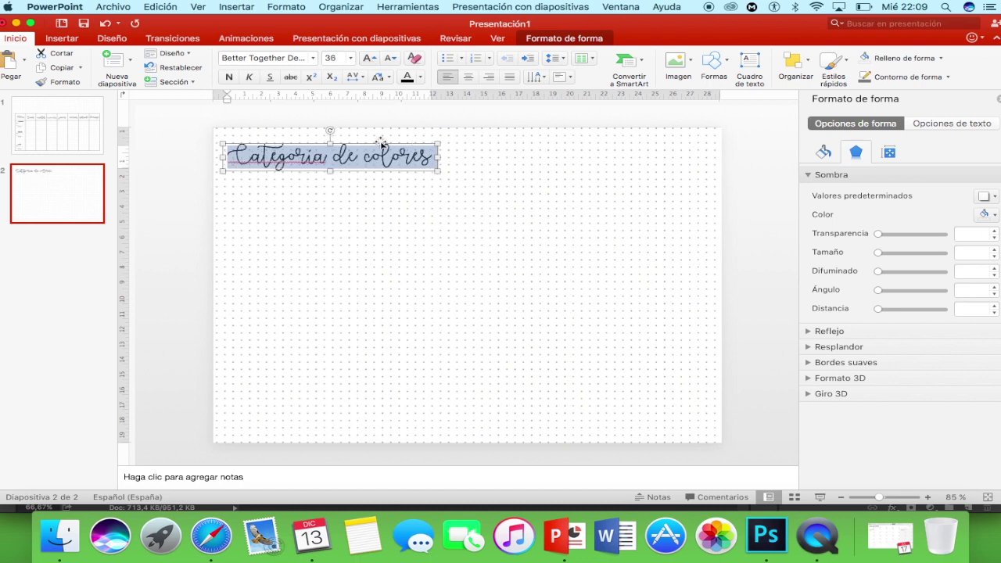
{"action": "left_click_drag", "start_coordinate": [381, 143], "coordinate": [379, 139]}
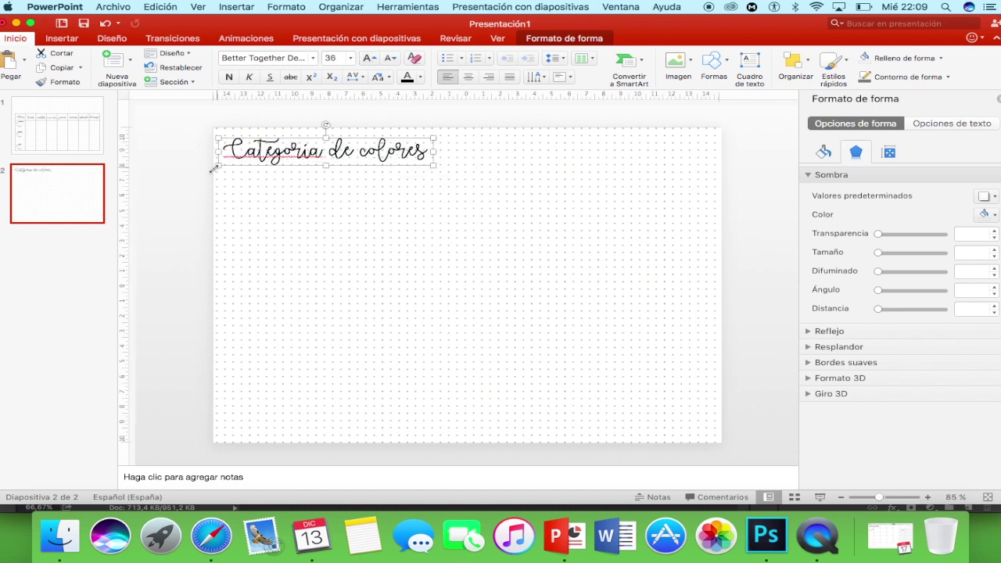
{"action": "left_click", "coordinate": [172, 166]}
{"action": "left_click", "coordinate": [446, 179]}
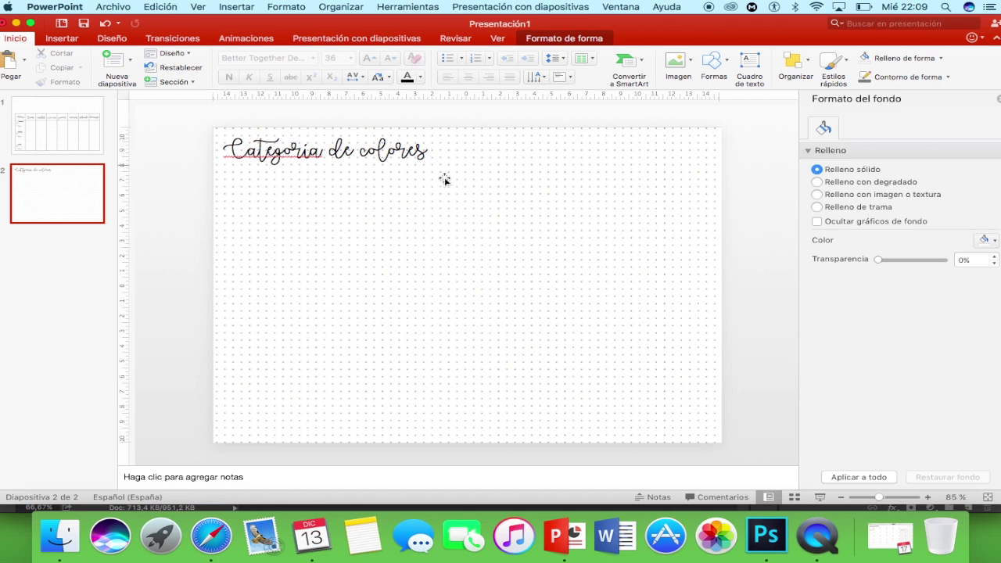
Insert a one-column, eight-row table on the colour-category slide.
{"action": "left_click", "coordinate": [63, 41]}
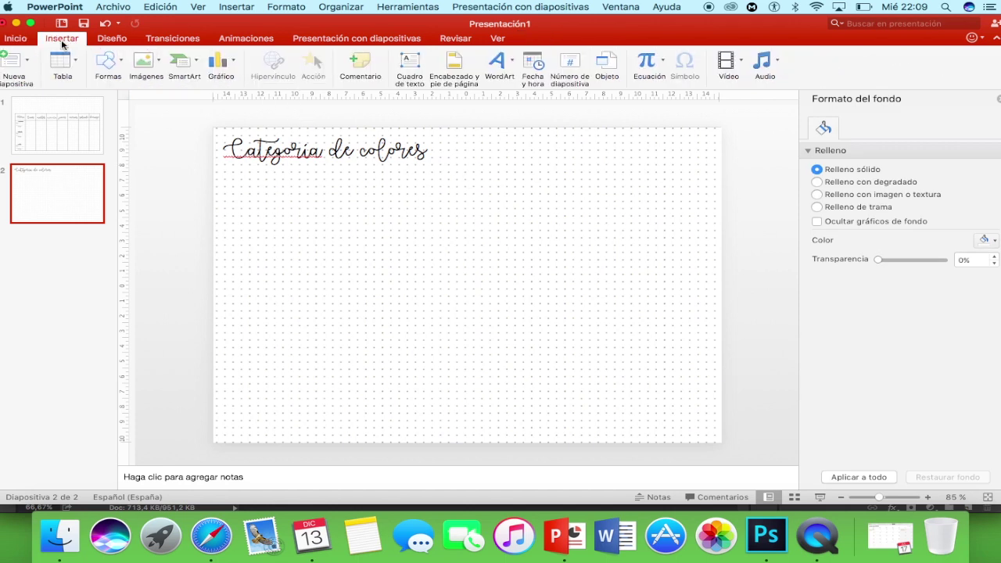
{"action": "left_click", "coordinate": [77, 57]}
{"action": "left_click", "coordinate": [68, 195]}
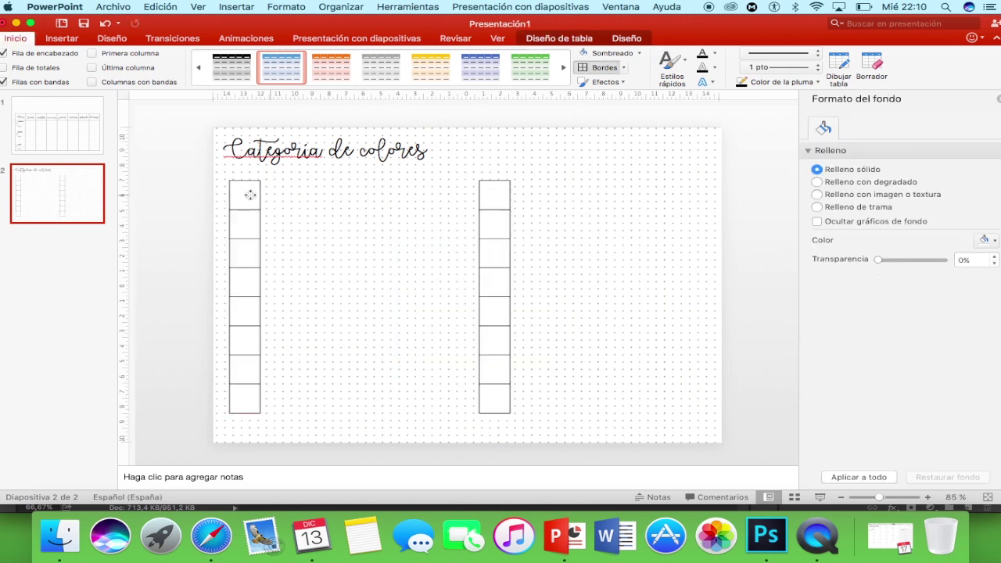
Duplicate writing lines and stack them beside the left and right tables.
{"action": "key", "text": "ctrl+c"}
{"action": "key", "text": "ctrl+v"}
{"action": "left_click_drag", "start_coordinate": [425, 205], "coordinate": [414, 279]}
{"action": "mouse_move", "coordinate": [414, 215]}
{"action": "left_mouse_down"}
{"action": "mouse_move", "coordinate": [438, 310]}
{"action": "mouse_move", "coordinate": [720, 190]}
{"action": "left_mouse_up"}
{"action": "key", "text": "ctrl+v"}
{"action": "left_click_drag", "start_coordinate": [637, 229], "coordinate": [664, 313]}
{"action": "left_click", "coordinate": [64, 181]}
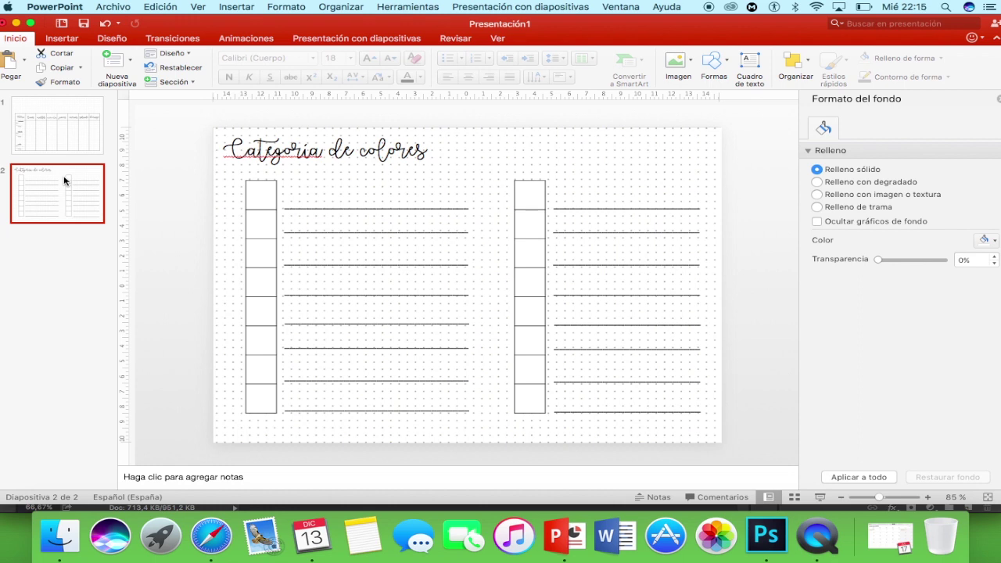
Select the weekly planner slide and open File > Export.
{"action": "left_click", "coordinate": [56, 125]}
{"action": "left_click", "coordinate": [113, 6]}
{"action": "left_click", "coordinate": [129, 128]}
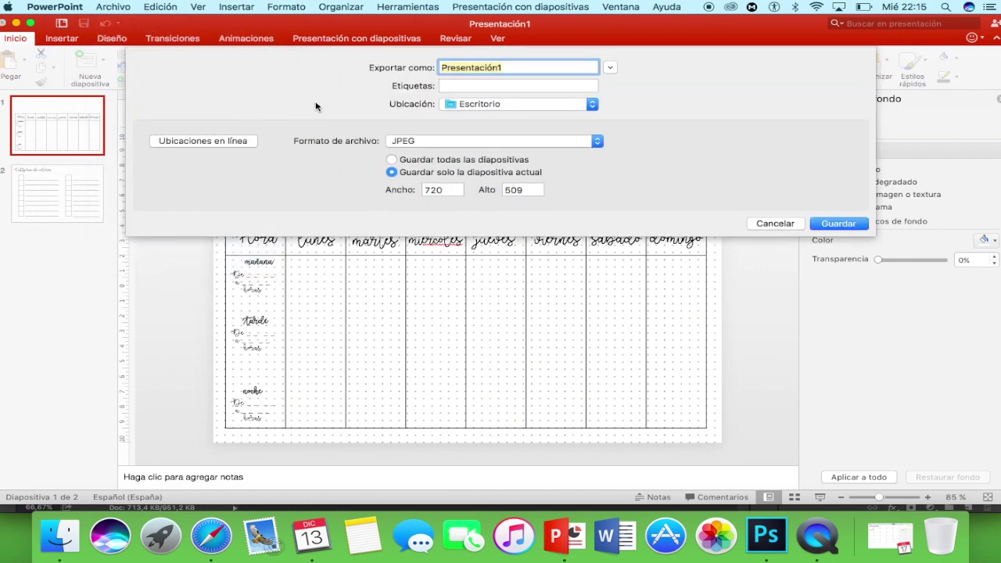
Name the export PLANIFICADOR SEMANAL, choose PDF format, and save it.
{"action": "type", "text": "PLANIFIC"}
{"action": "type", "text": "ADOR SEMANAL"}
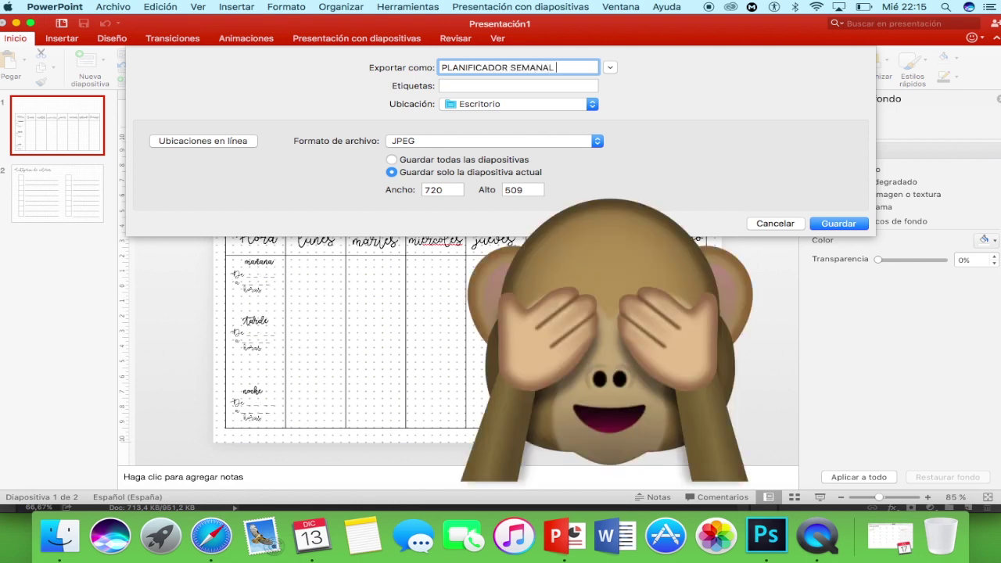
{"action": "left_click", "coordinate": [469, 143]}
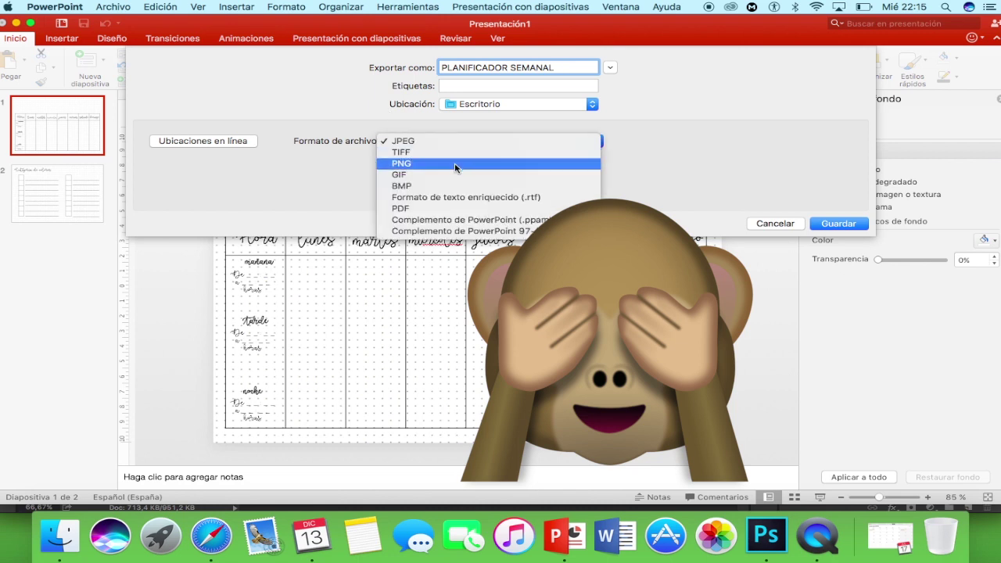
{"action": "left_click", "coordinate": [429, 209]}
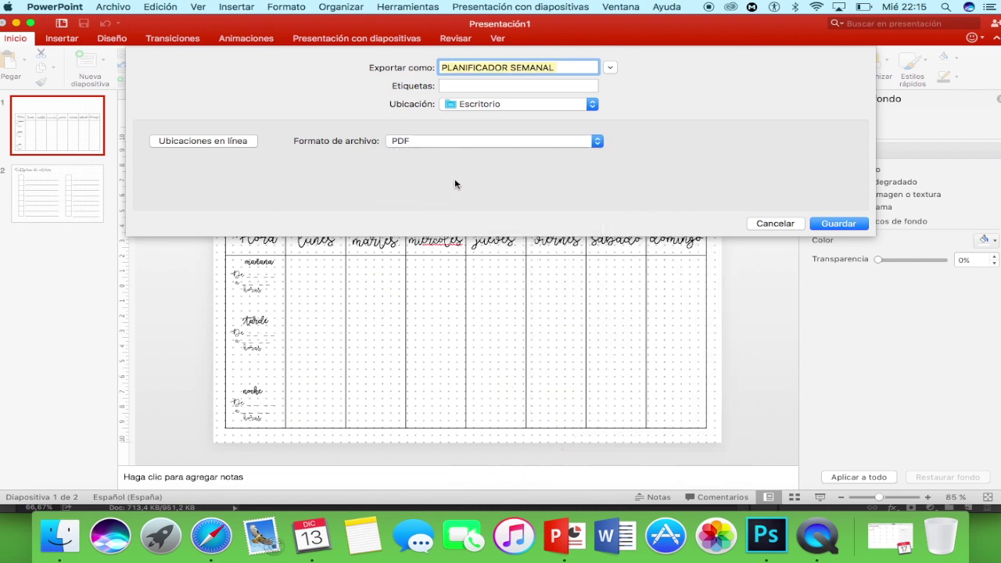
{"action": "left_click", "coordinate": [839, 223]}
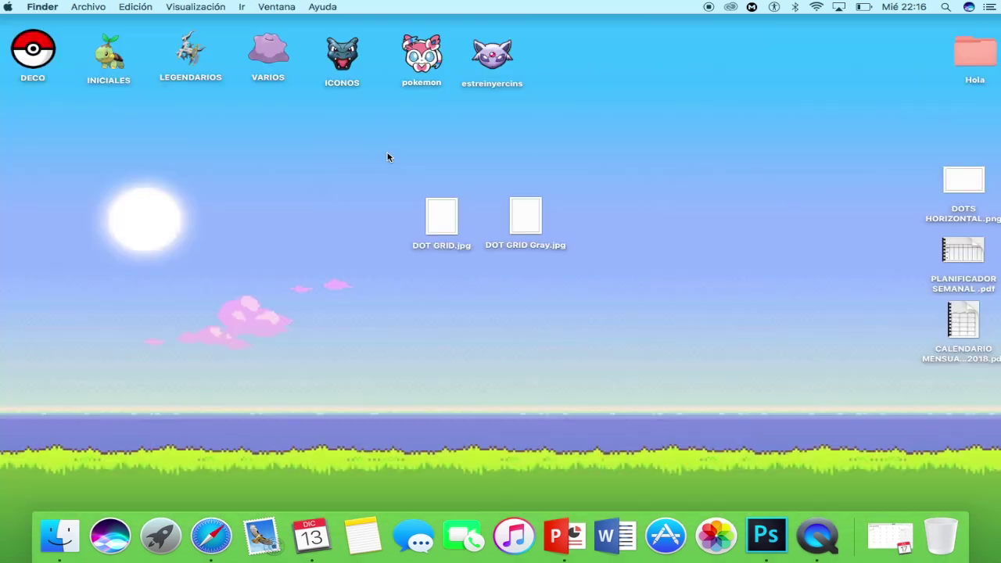
Open PLANIFICADOR SEMANAL.pdf full screen, flip between its two pages, then close it.
{"action": "double_click", "coordinate": [960, 247]}
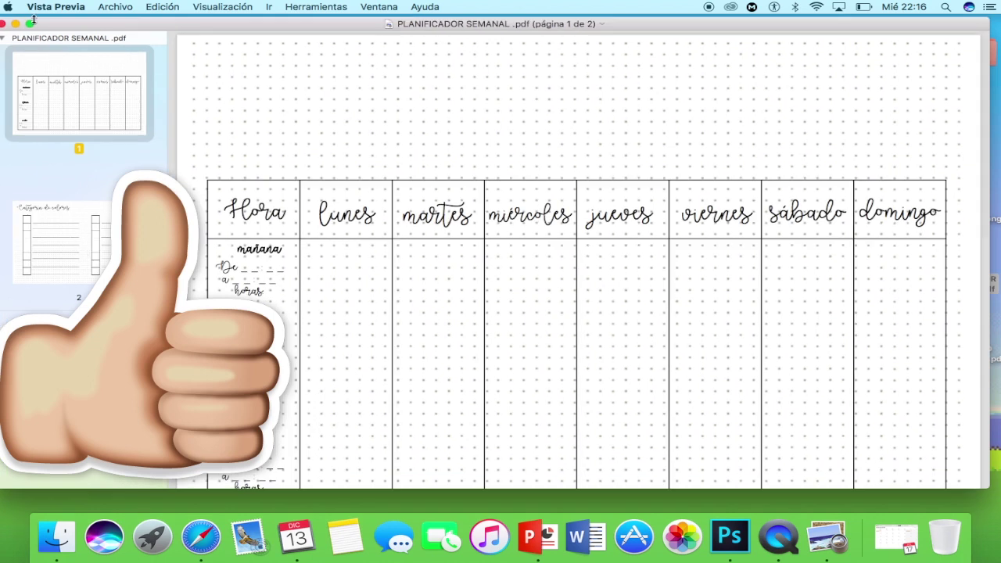
{"action": "left_click", "coordinate": [30, 25]}
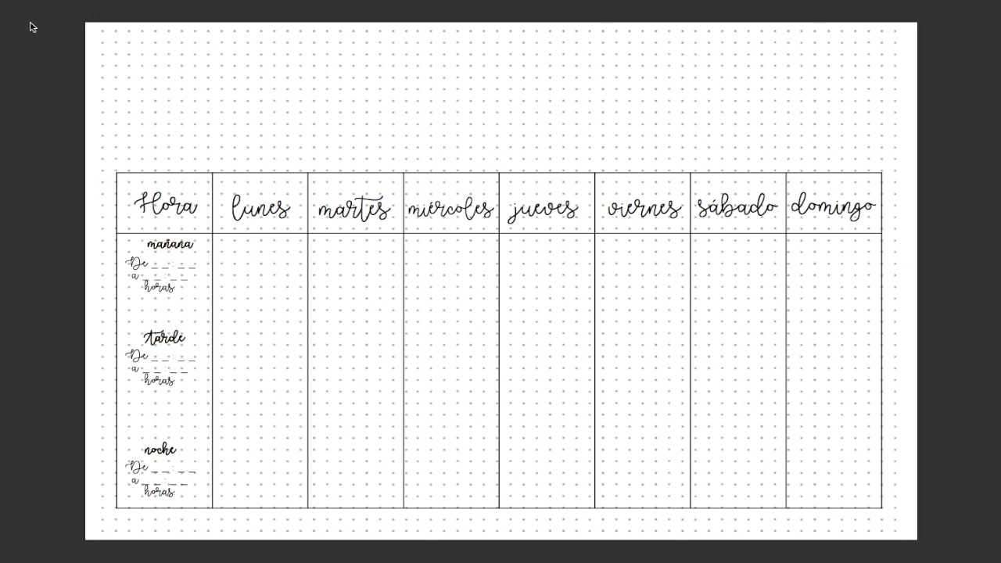
{"action": "key", "text": "Down"}
{"action": "key", "text": "Up"}
{"action": "key", "text": "Down"}
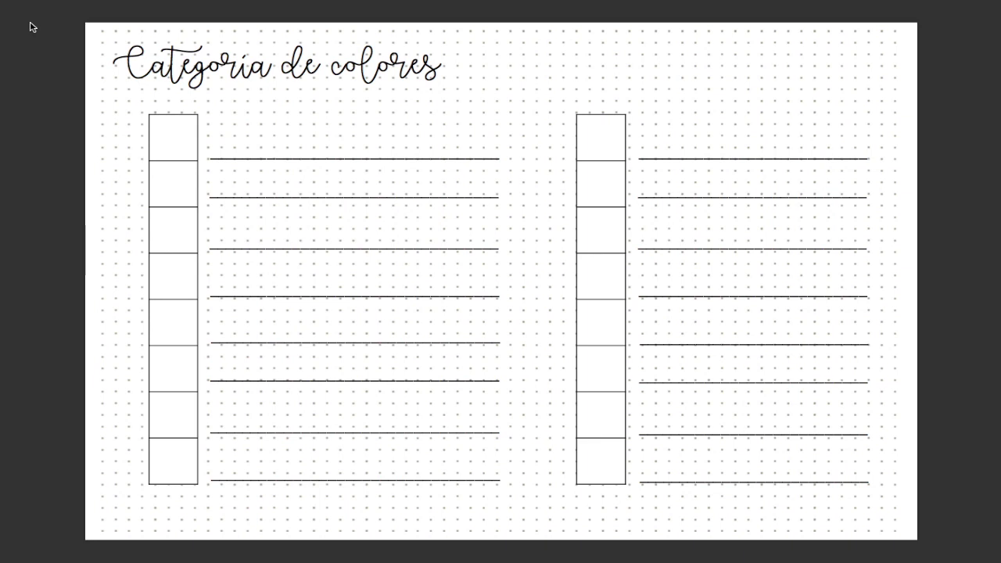
{"action": "key", "text": "Up"}
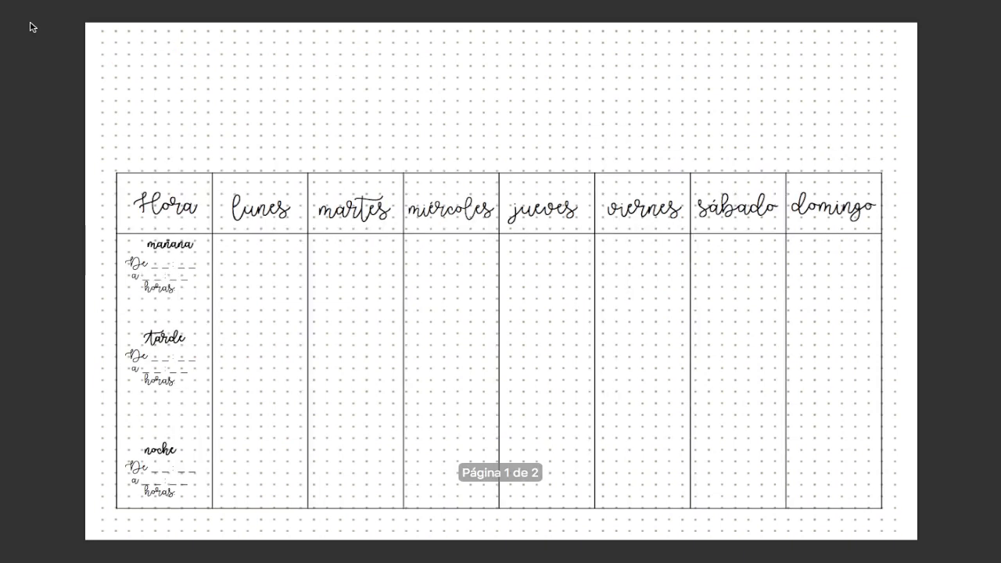
{"action": "left_click", "coordinate": [30, 24]}
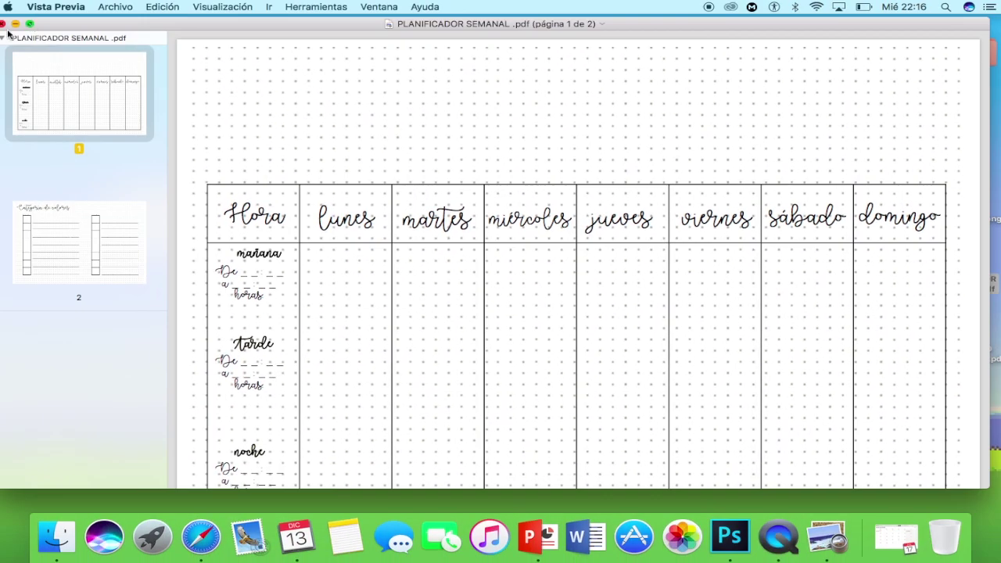
{"action": "left_click", "coordinate": [3, 24]}
Move DOT GRID.jpg and DOT GRID Gray.jpg from the desktop to the Trash.
{"action": "left_click", "coordinate": [719, 246]}
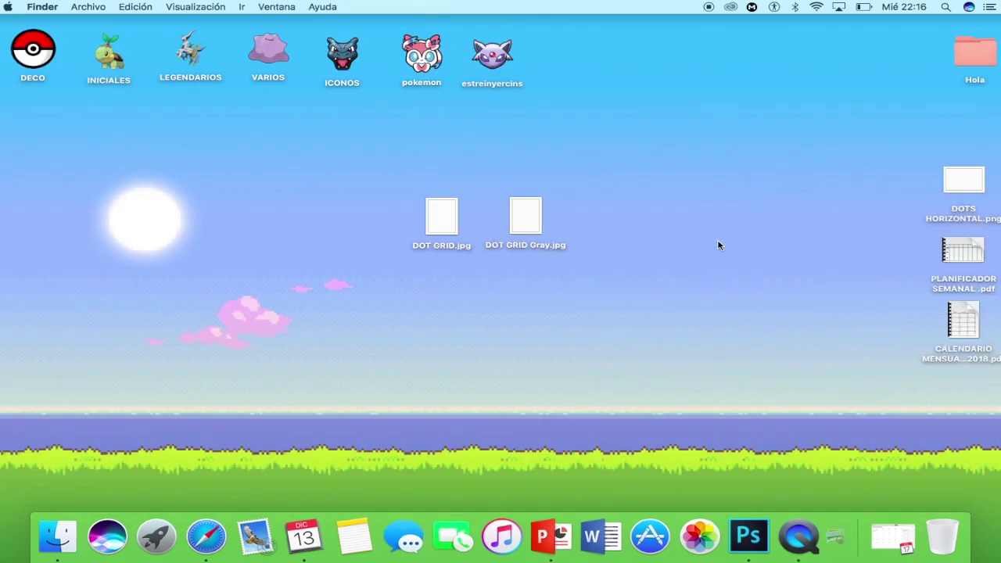
{"action": "left_click_drag", "start_coordinate": [711, 243], "coordinate": [384, 205]}
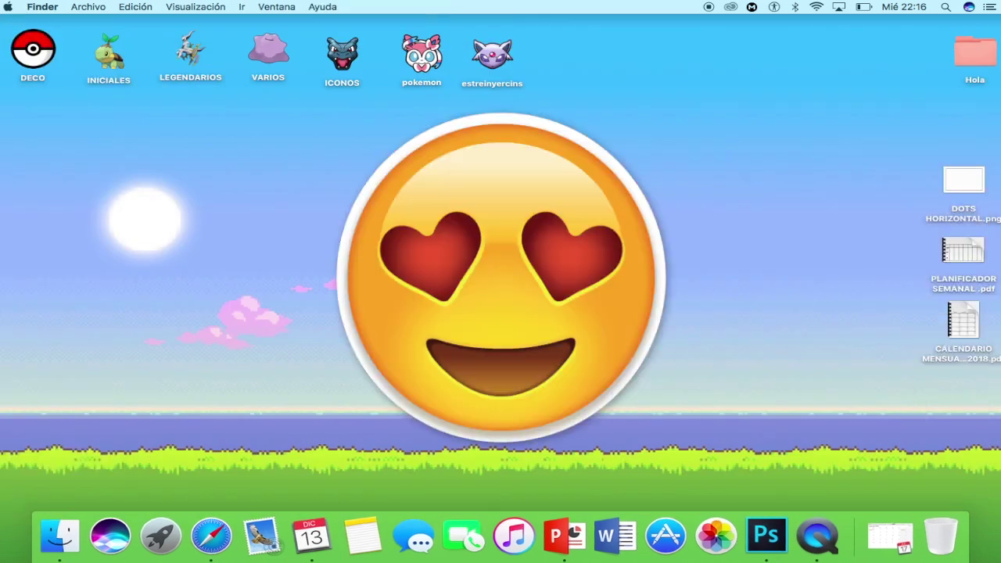
{"action": "key", "text": "super+BackSpace"}
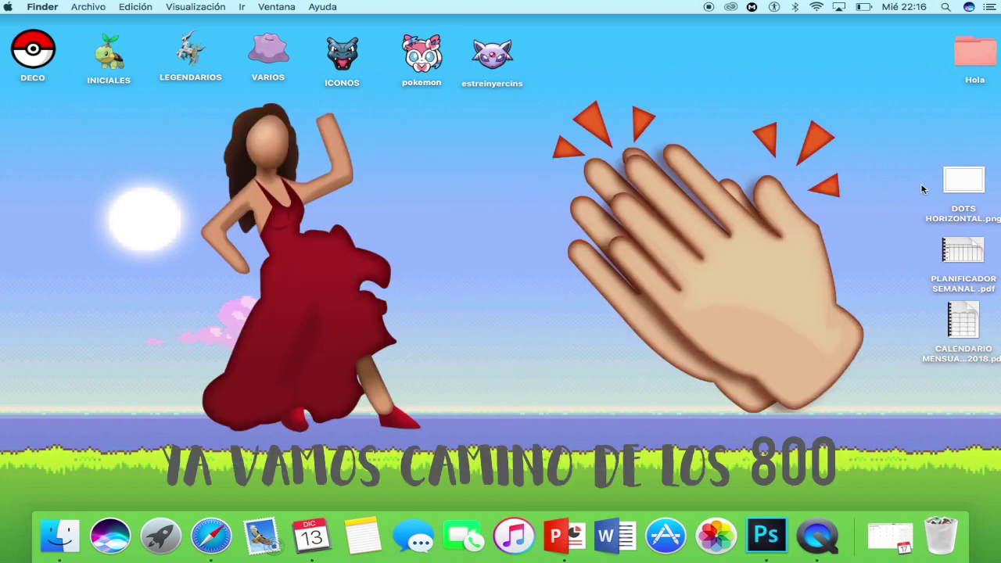
Briefly preview DOTS HORIZONTAL.png, then select the PLANIFICADOR SEMANAL and CALENDARIO MENSUAL 2018 PDFs.
{"action": "left_click", "coordinate": [967, 174]}
{"action": "double_click", "coordinate": [967, 173]}
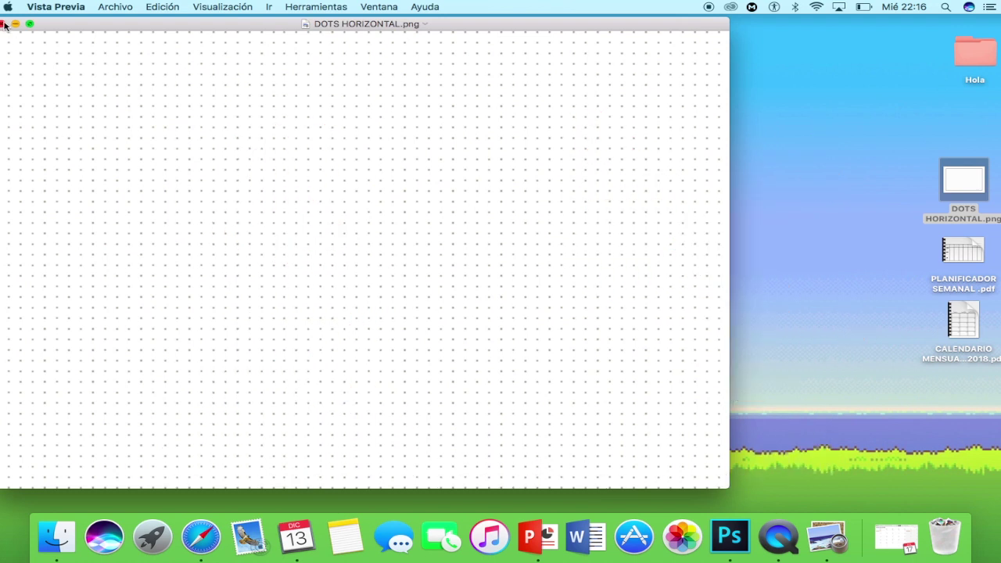
{"action": "left_click", "coordinate": [5, 25]}
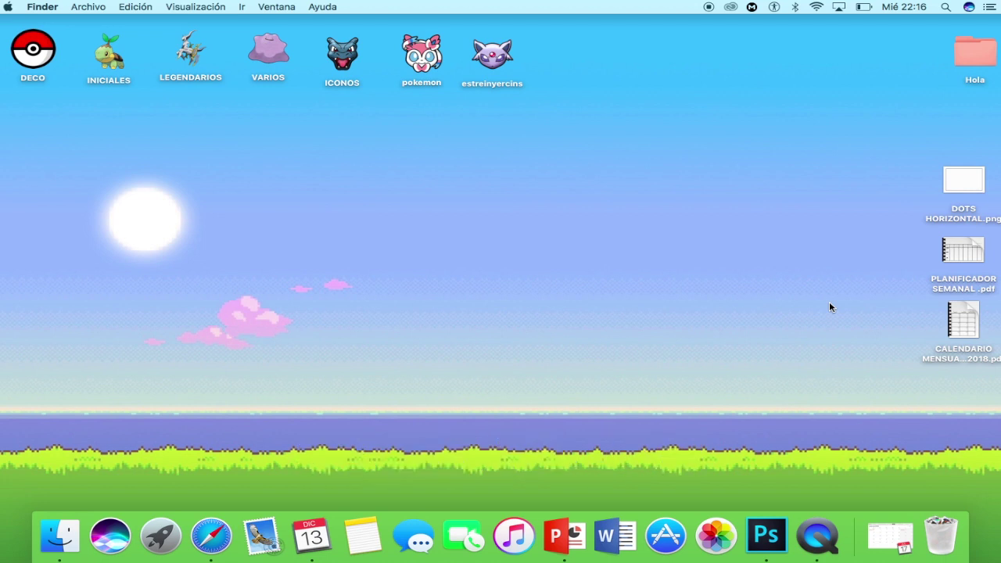
{"action": "mouse_move", "coordinate": [926, 241]}
{"action": "left_mouse_down"}
{"action": "mouse_move", "coordinate": [971, 314]}
{"action": "mouse_move", "coordinate": [492, 233]}
{"action": "left_mouse_up"}
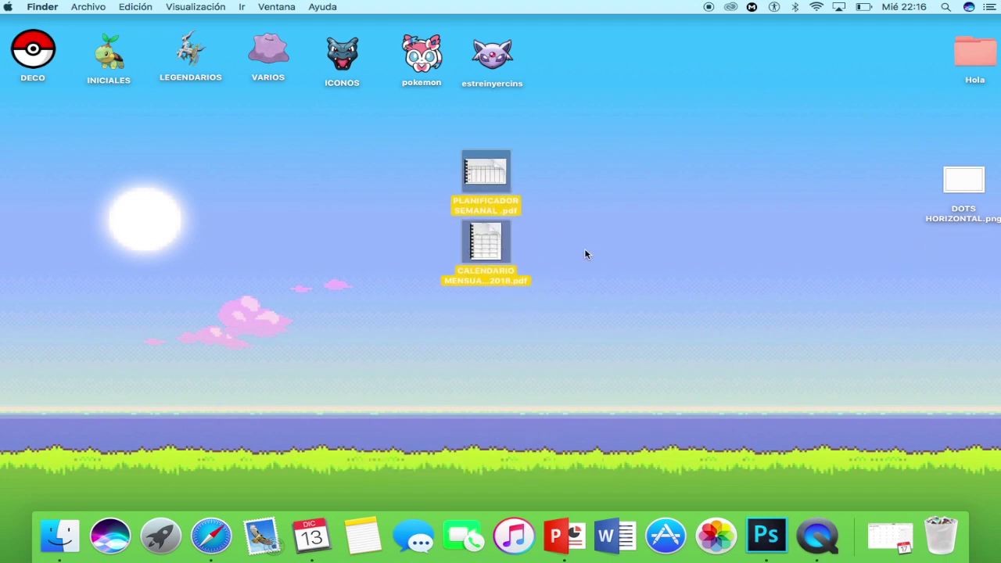